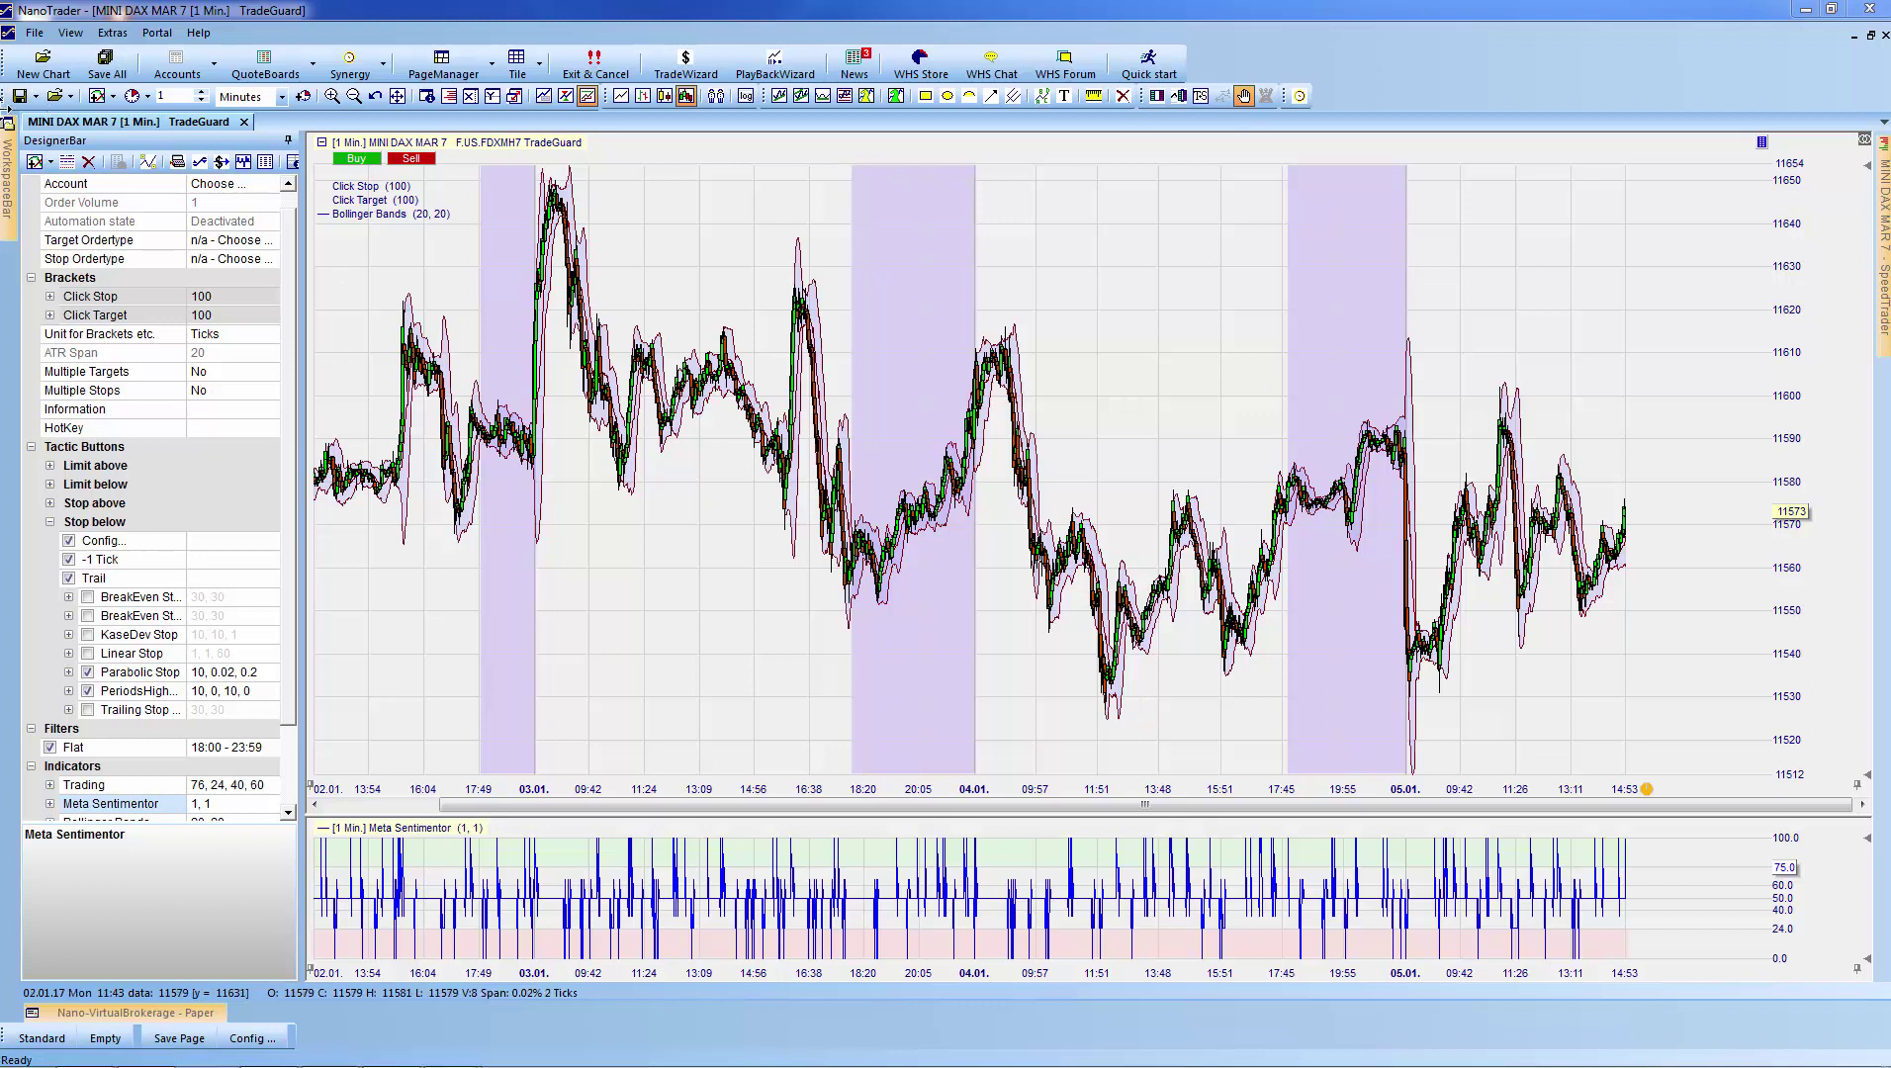
# Step: Save the MINI DAX MAR 7 study with Save Study, keeping its current name
pyautogui.click(36, 97)
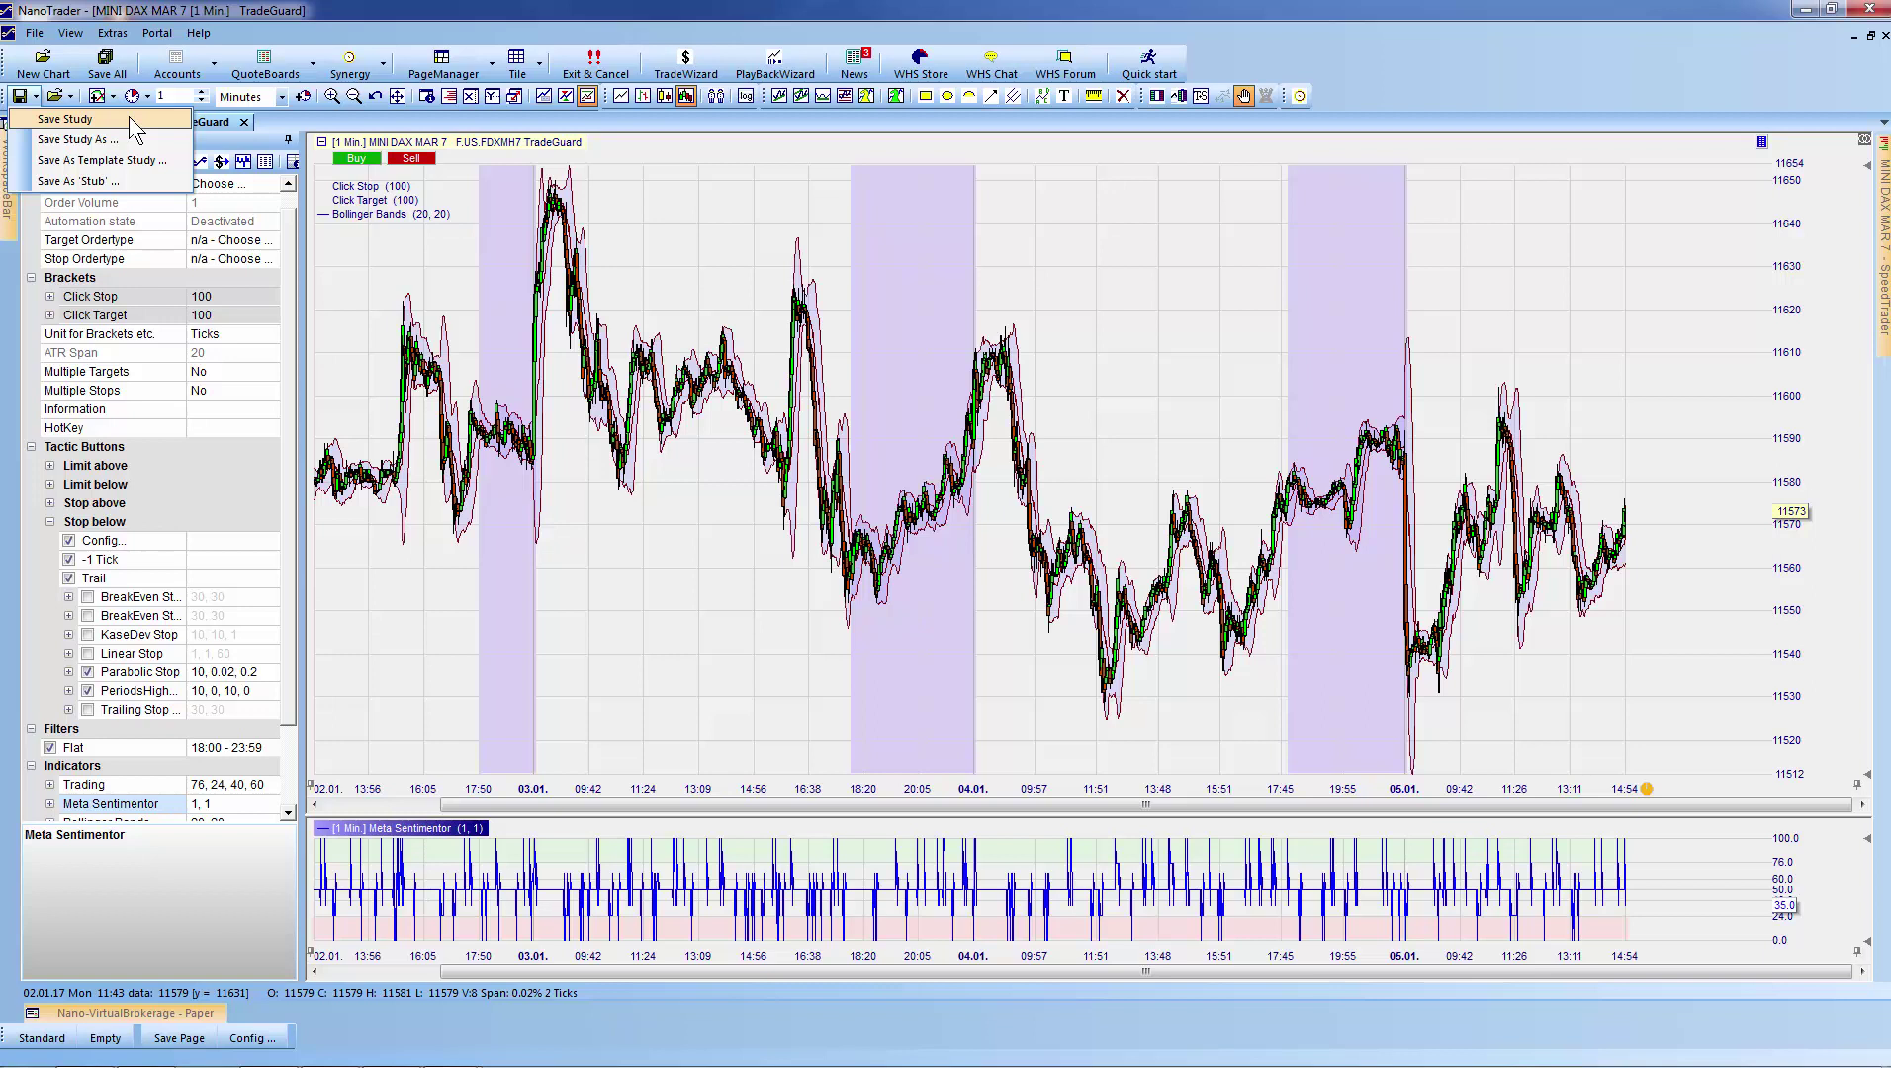
pyautogui.click(128, 116)
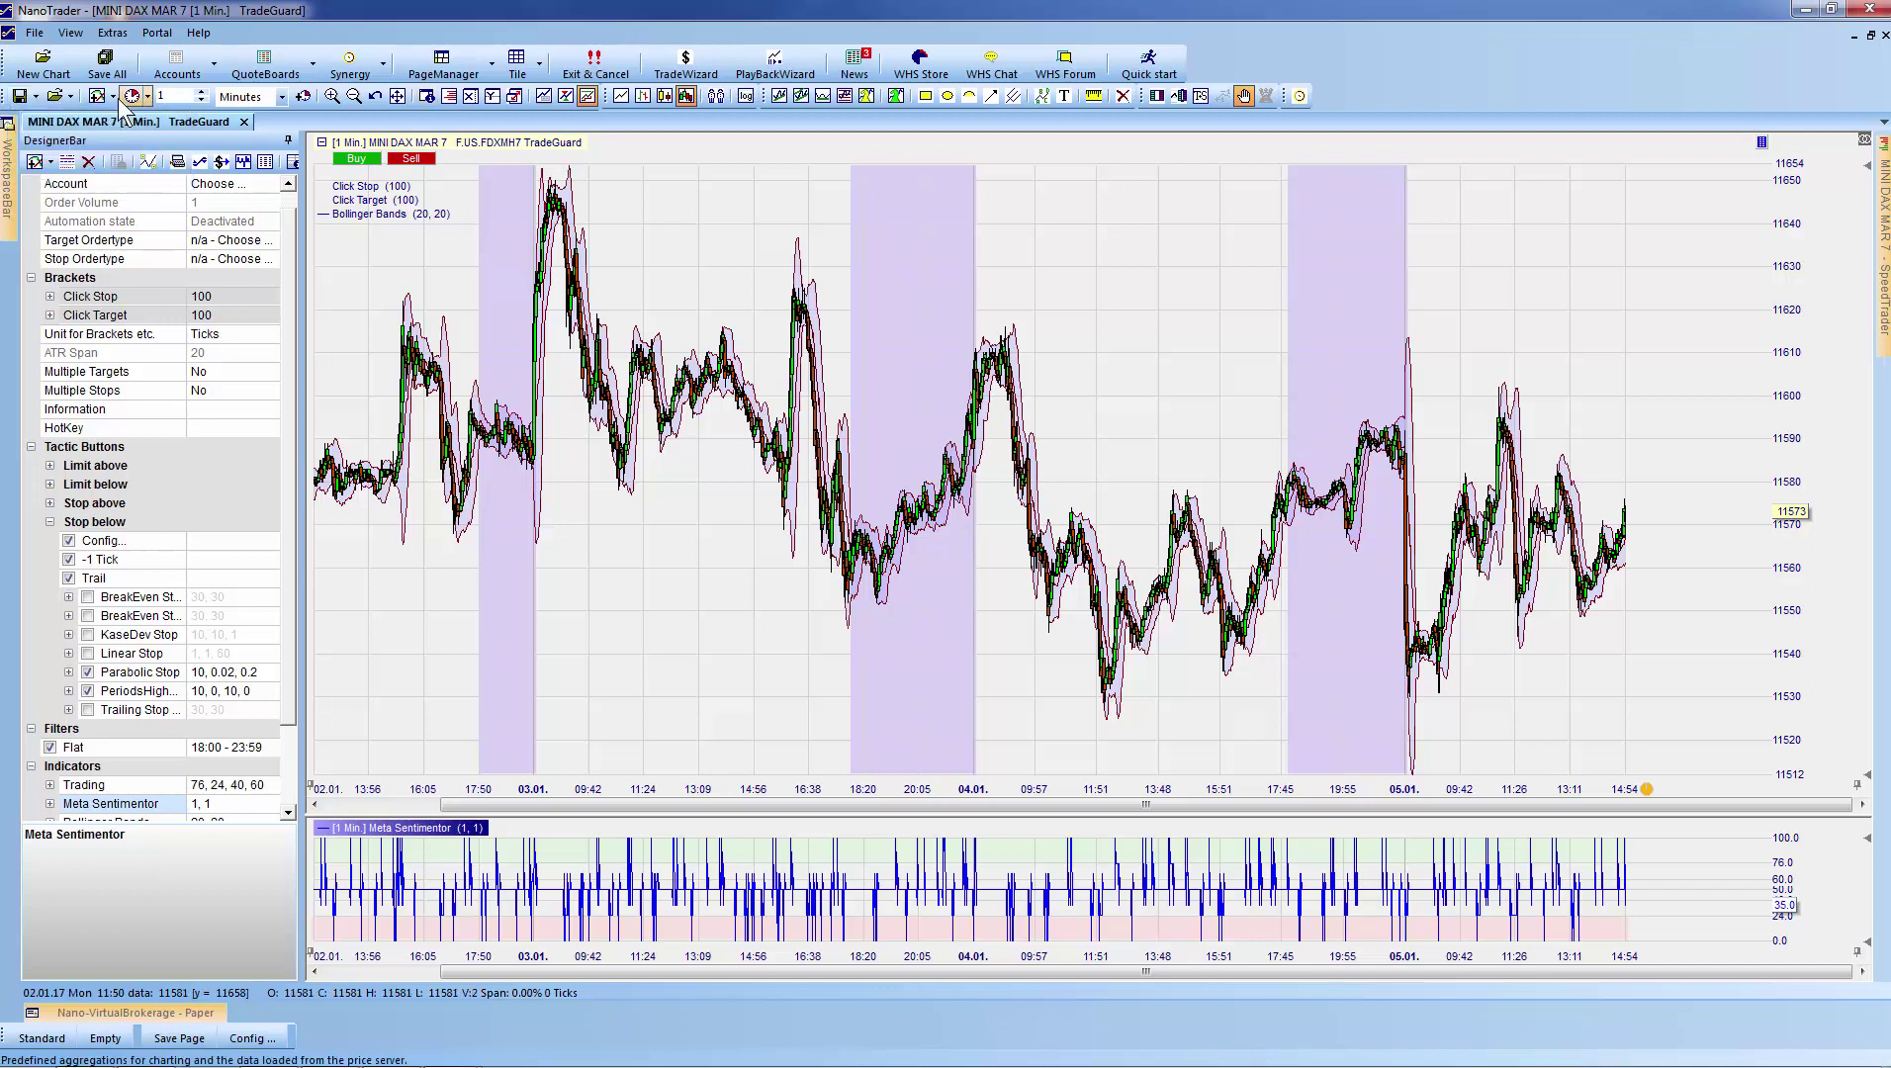
pyautogui.click(35, 96)
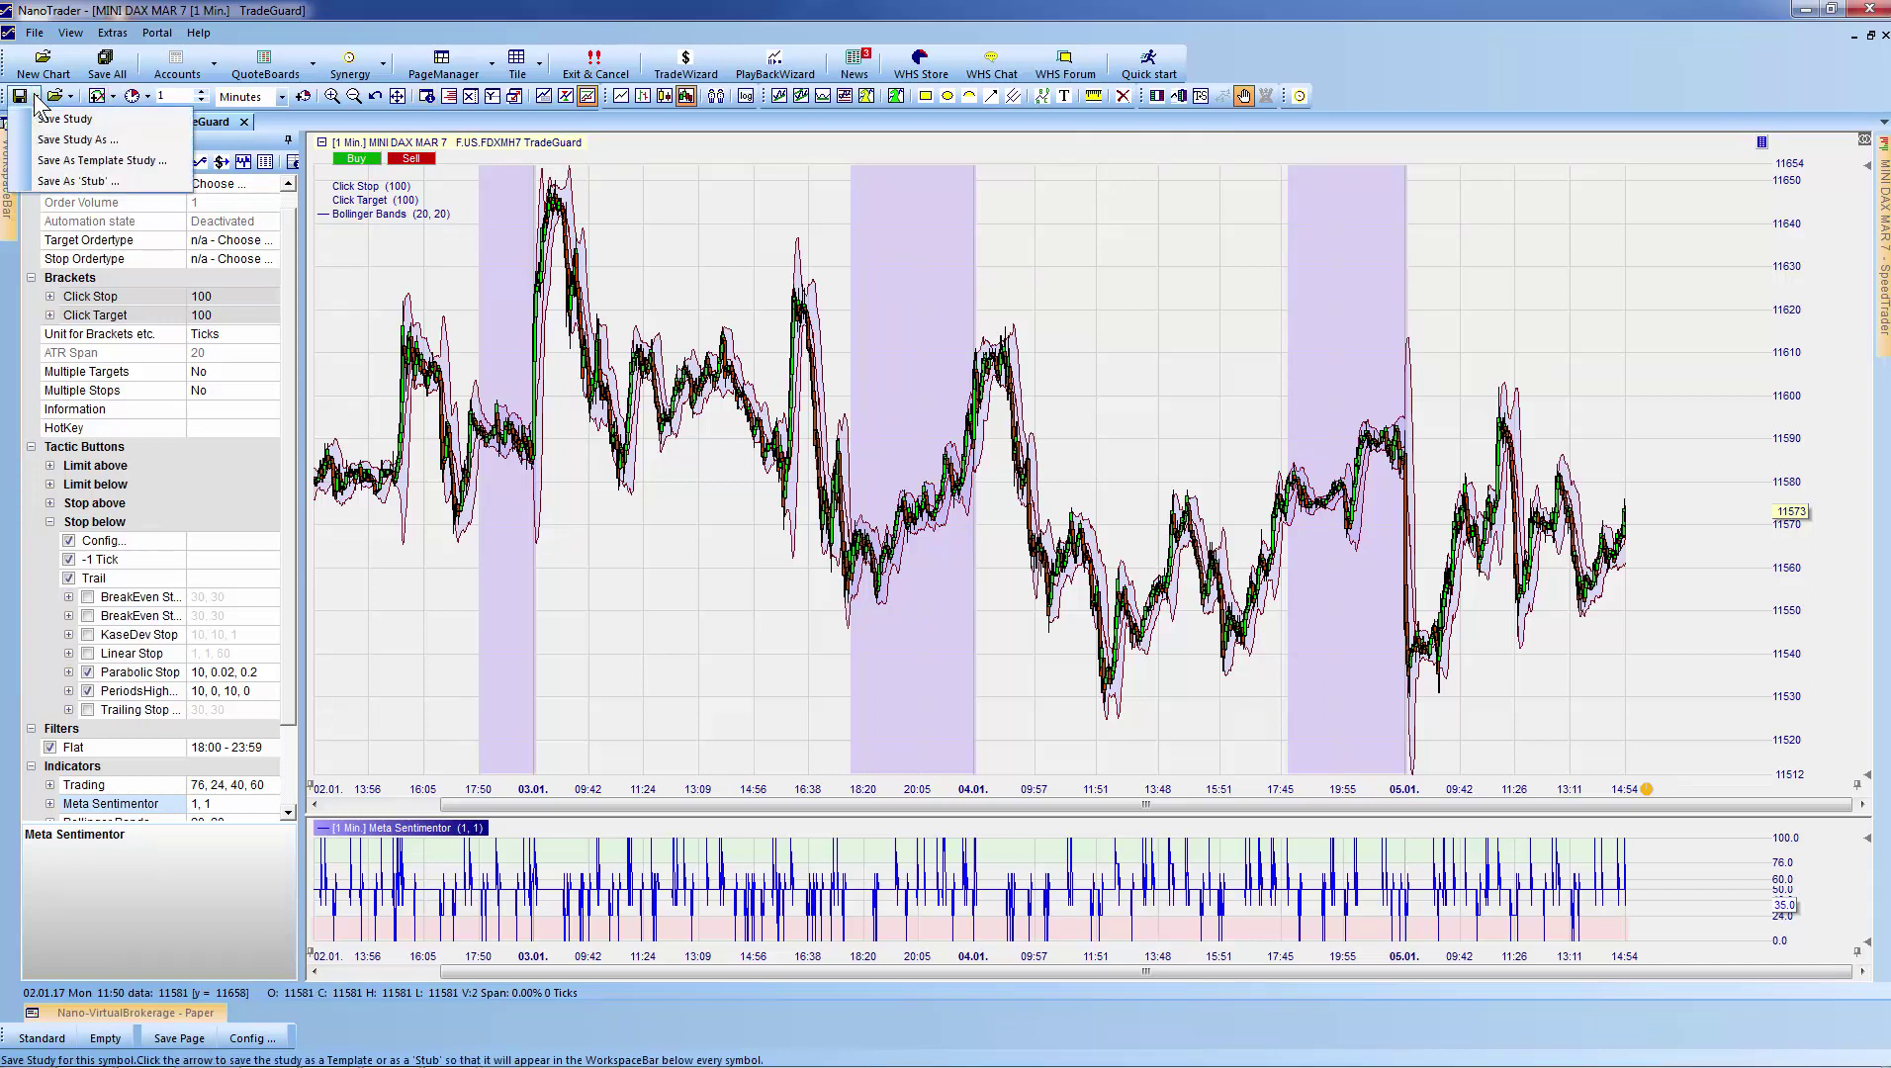
# Step: Save the study as a new copy named MyStudy
pyautogui.click(133, 140)
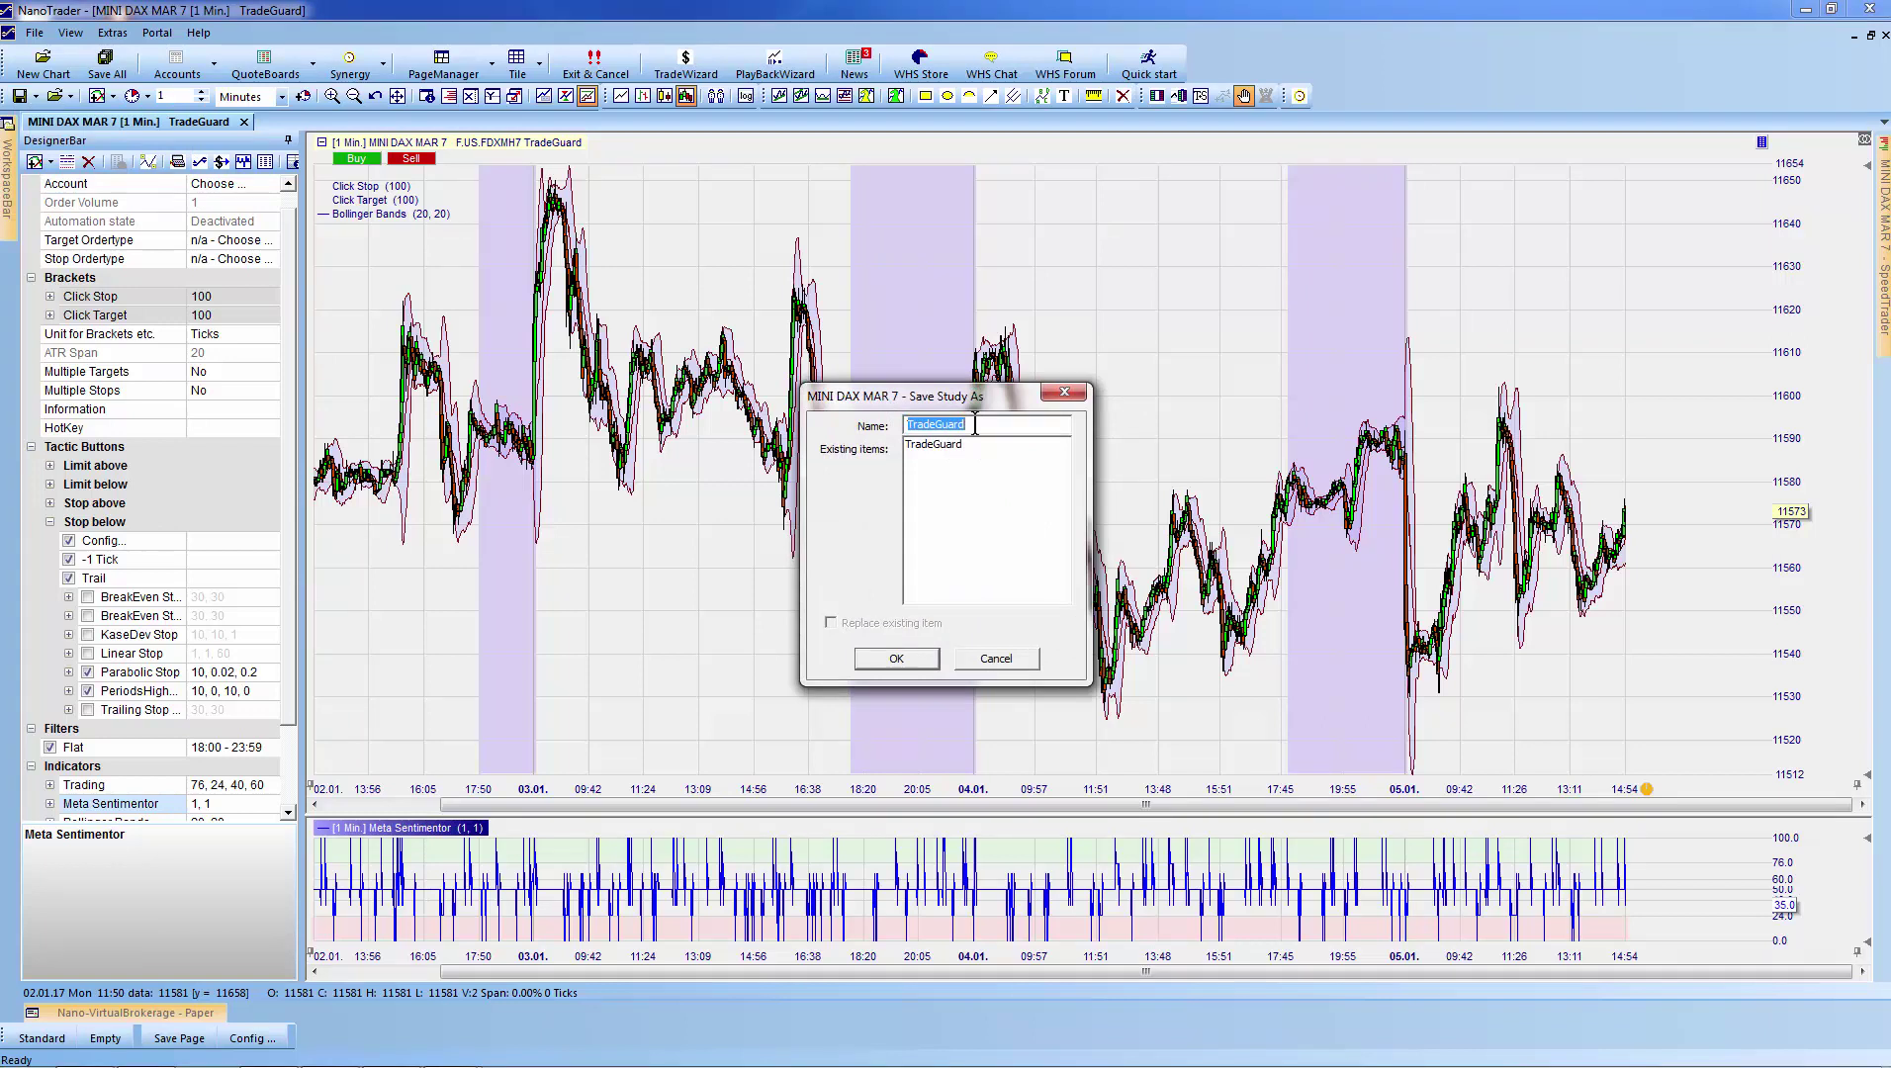
pyautogui.write('MyStudy')
pyautogui.click(896, 661)
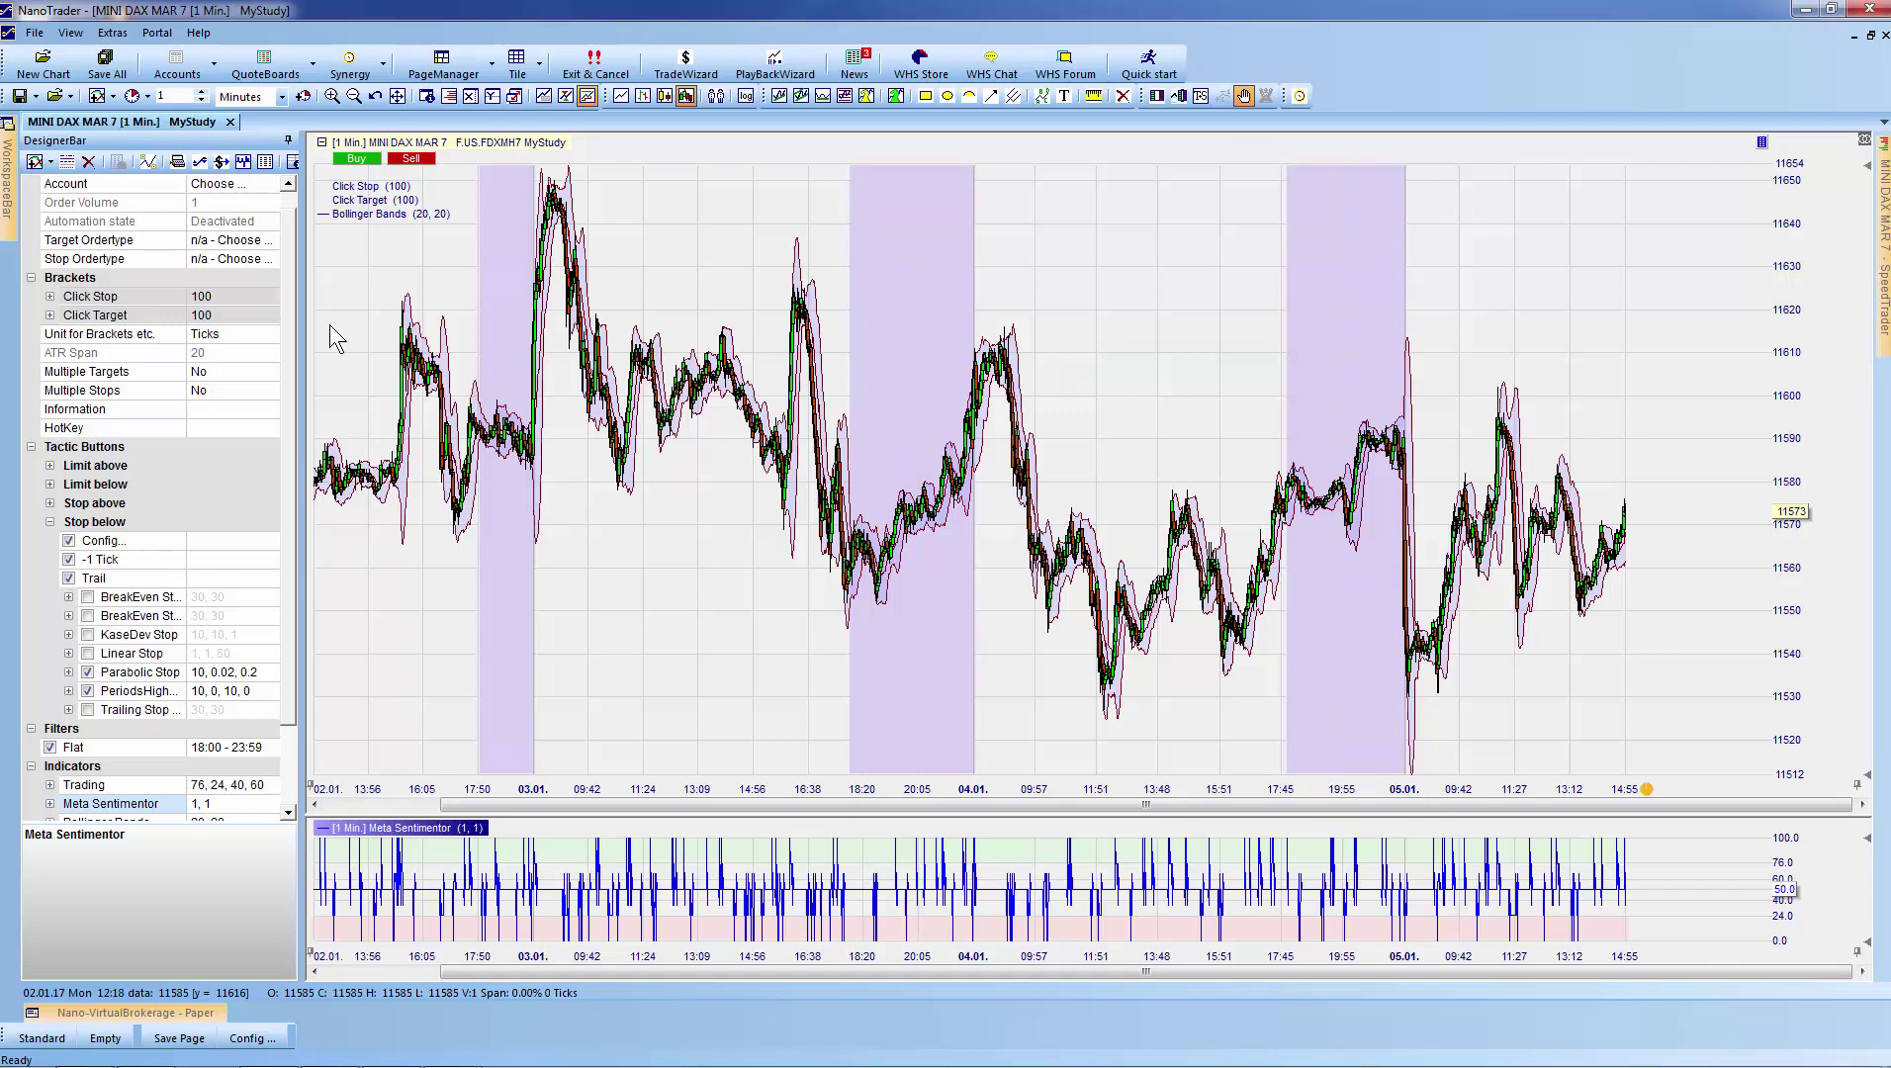
# Step: Dock the WorkspaceBar tree and select MyStudy under EUREX > MINI DAX > MINI DAX MAR 7
pyautogui.click(12, 186)
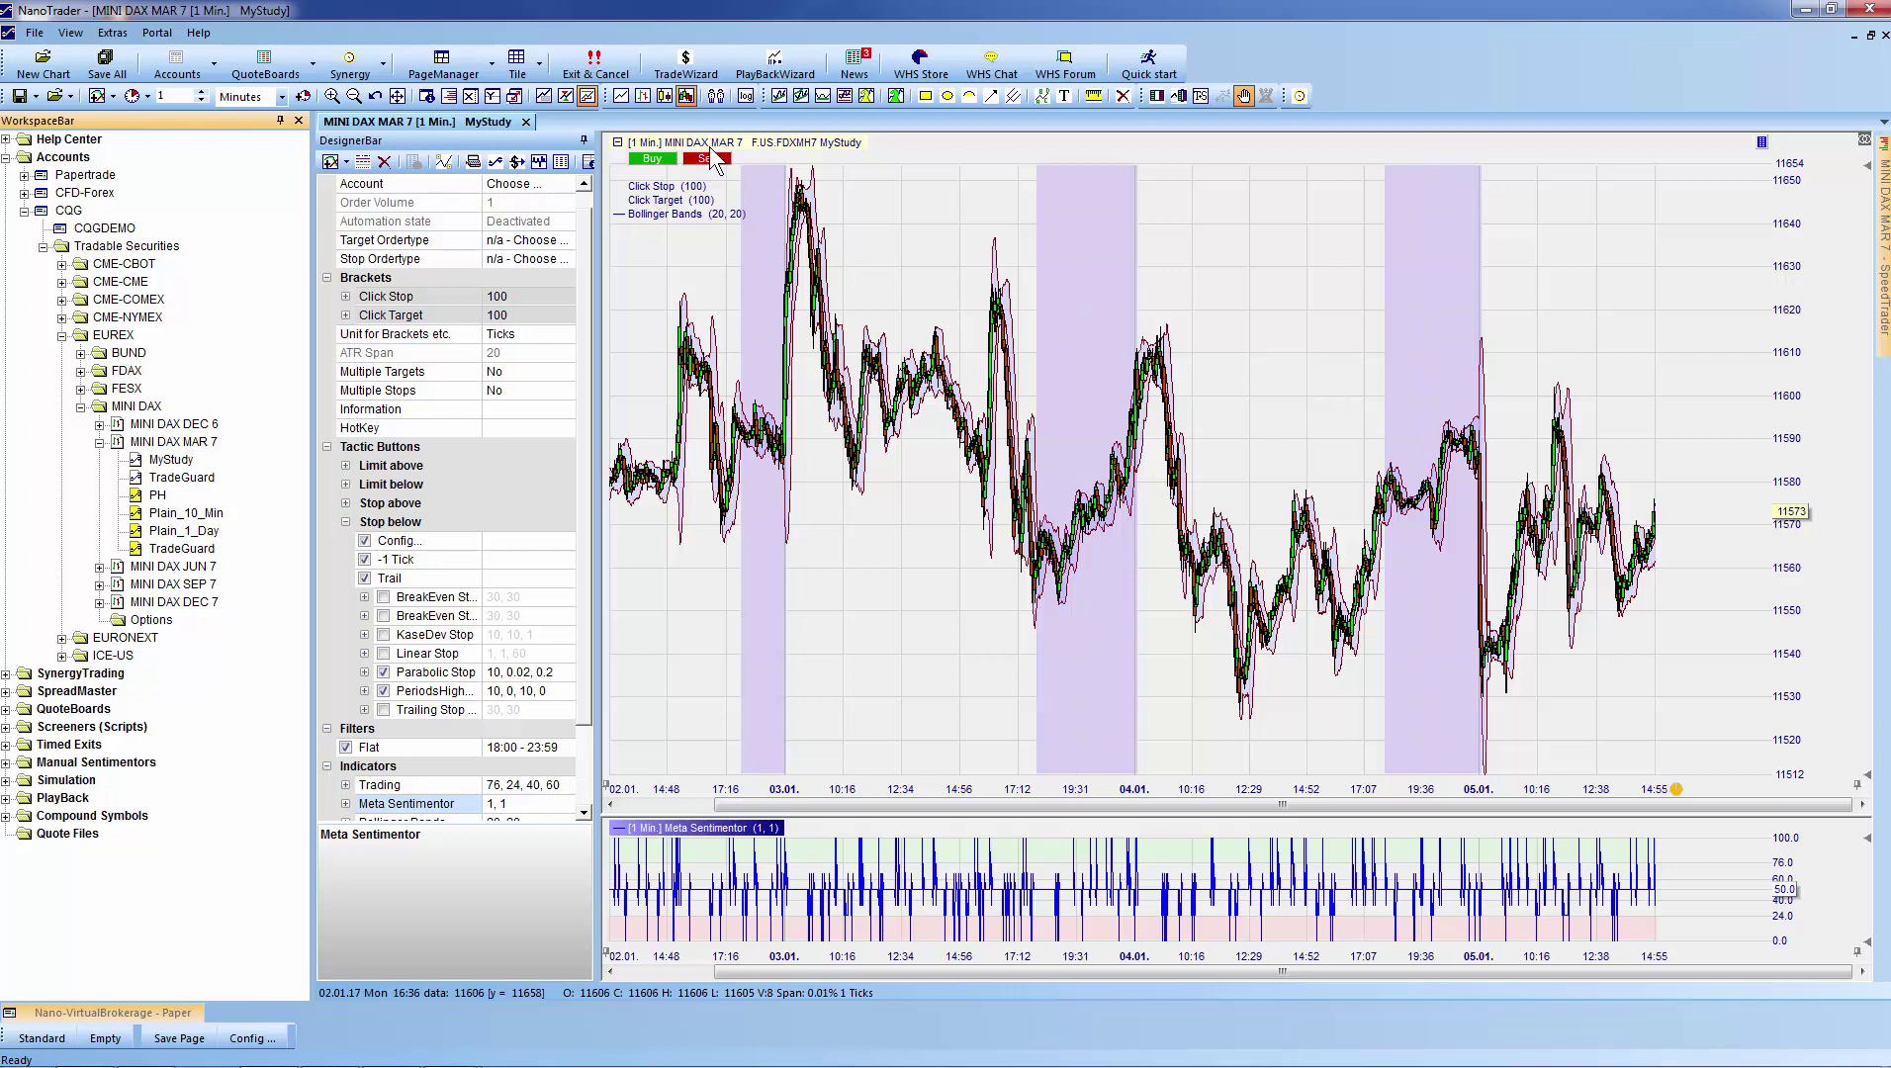
pyautogui.click(172, 460)
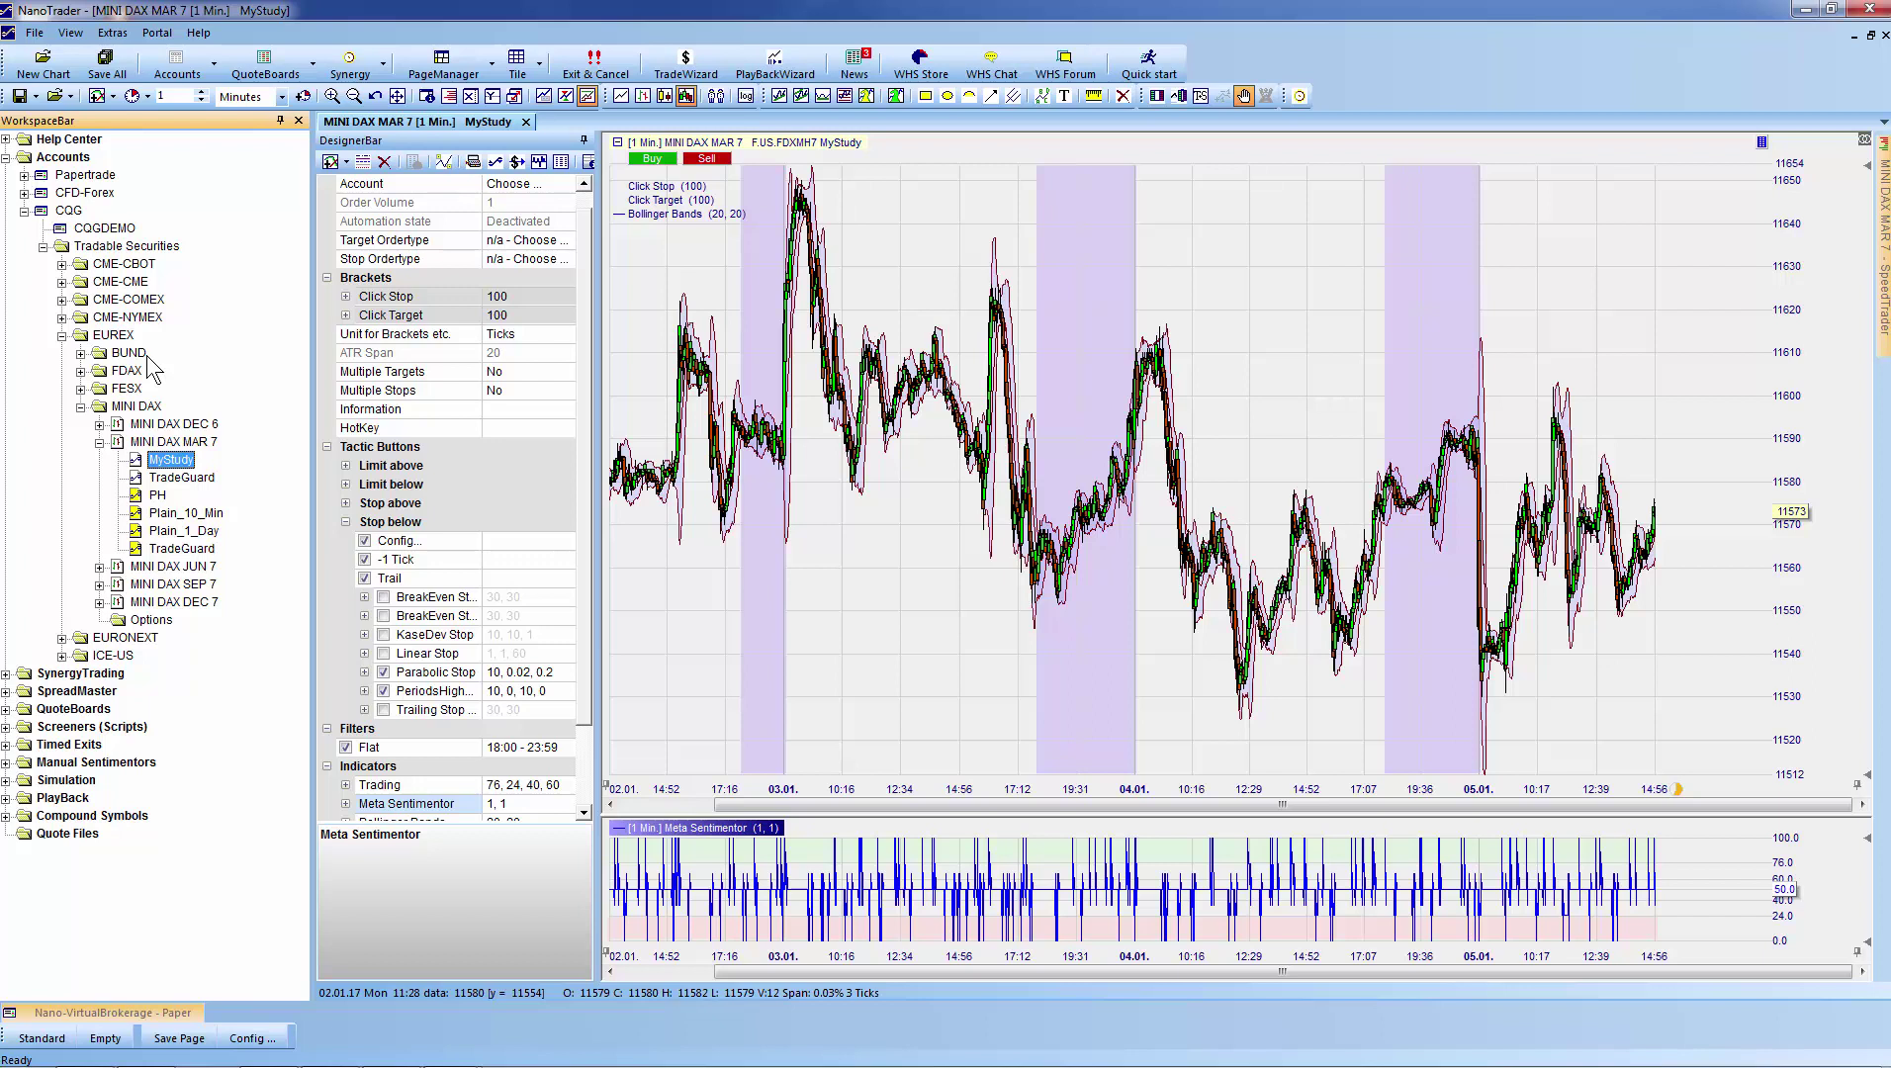
# Step: Save the MINI DAX study as a template with file name MyTemplate Study
pyautogui.click(35, 97)
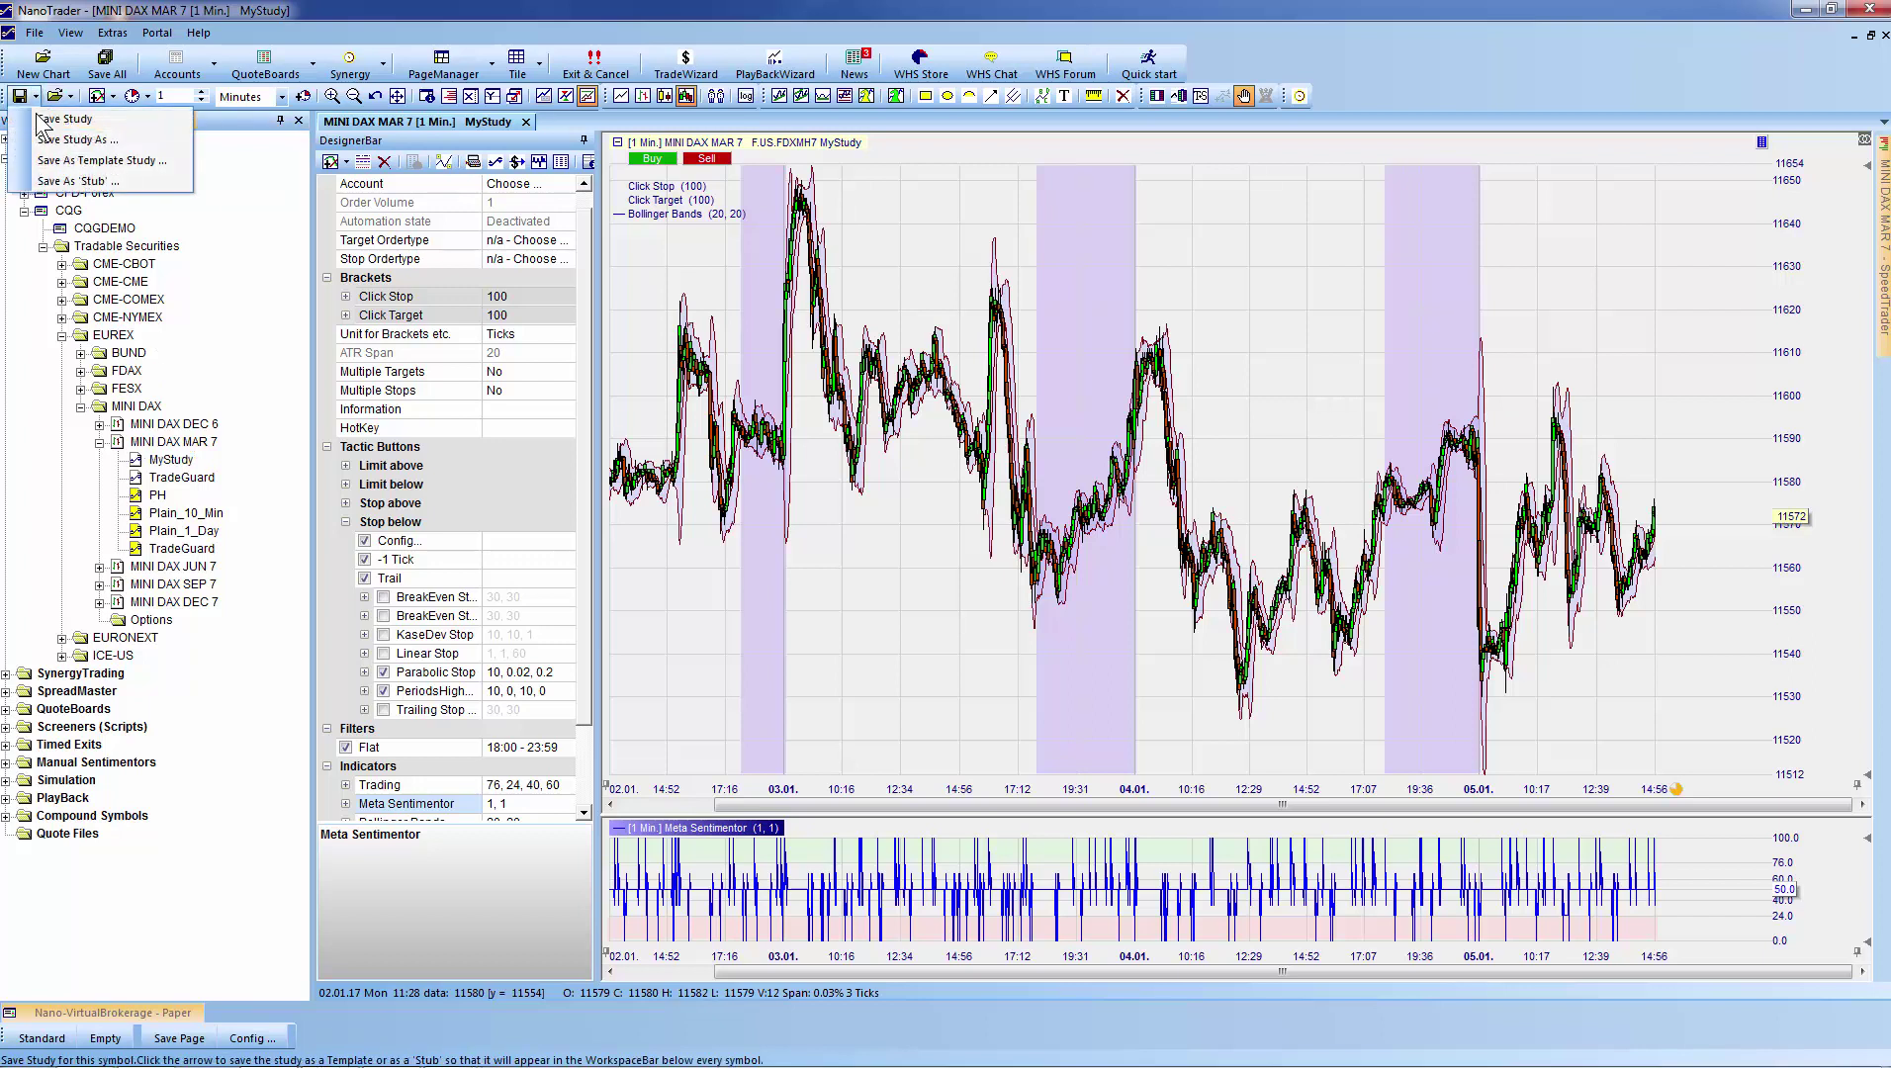
pyautogui.click(114, 161)
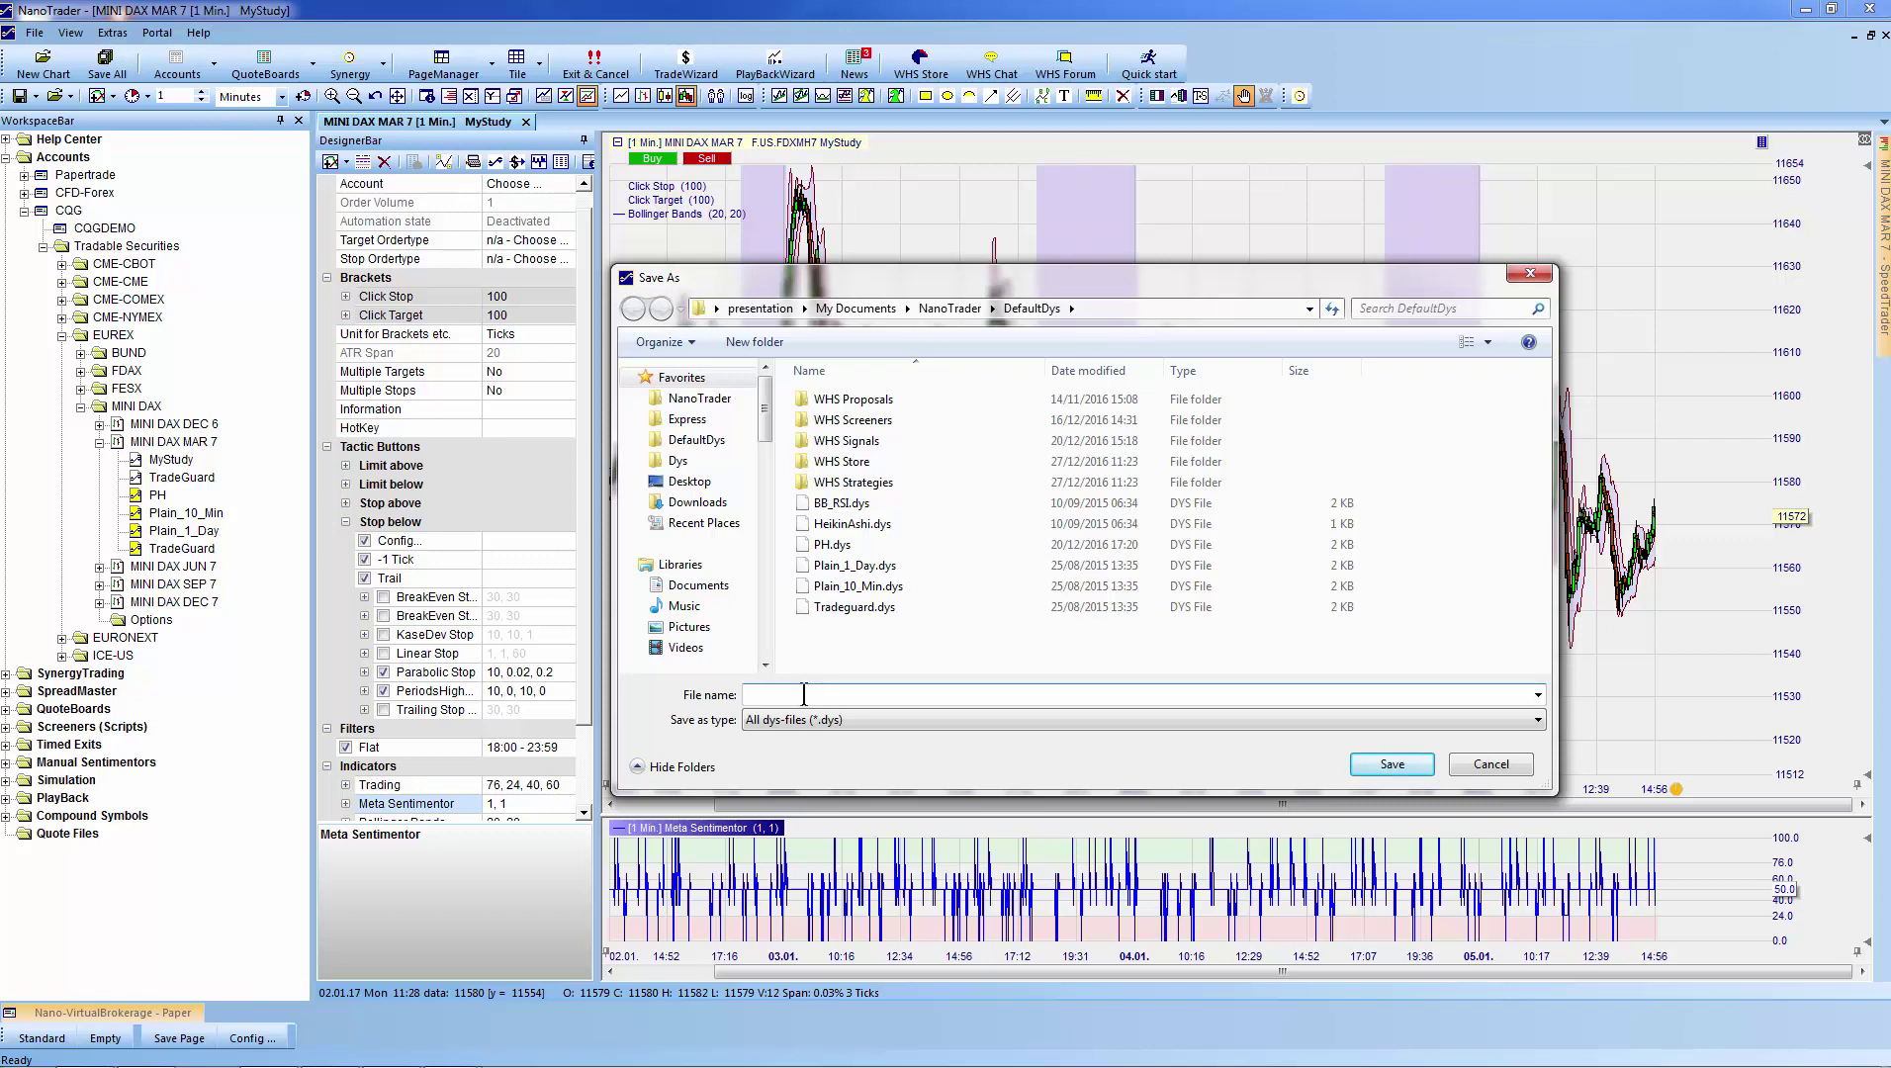
pyautogui.write('M')
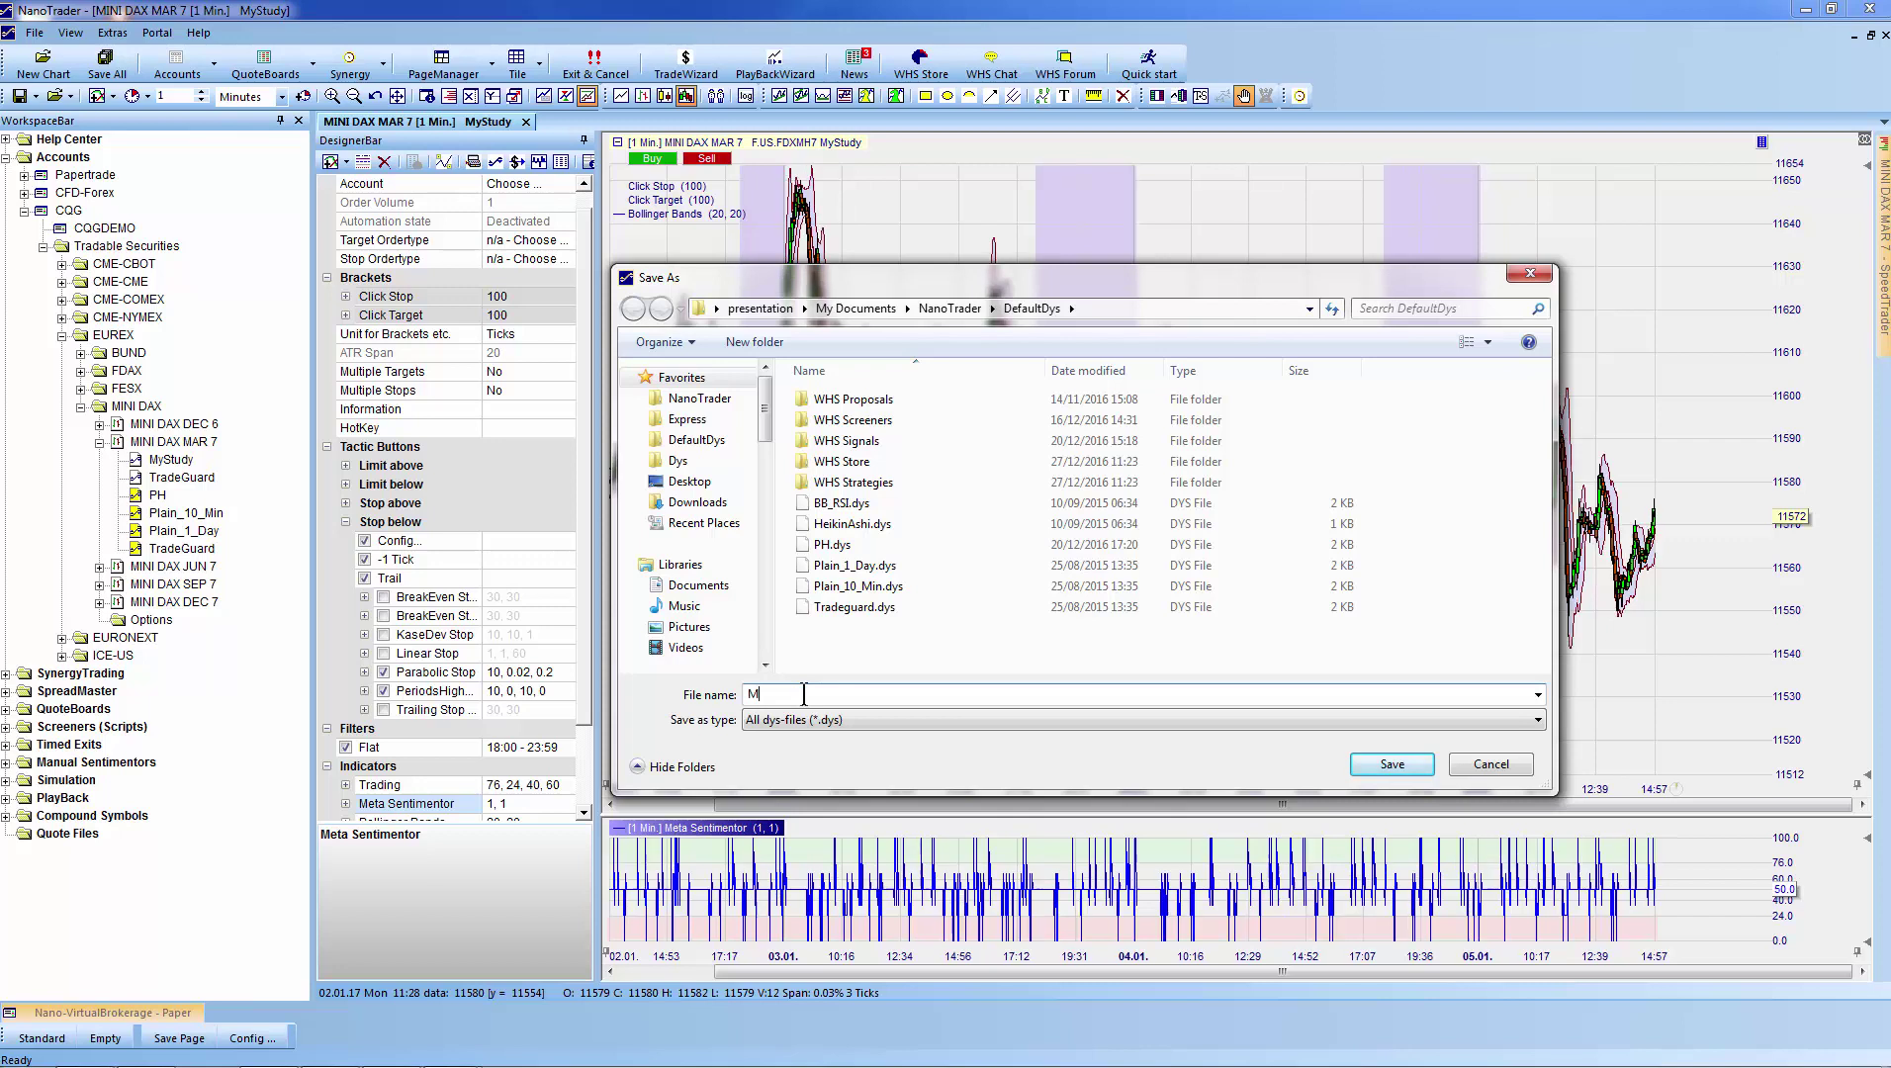
pyautogui.write('yTemplate Study')
pyautogui.click(1389, 765)
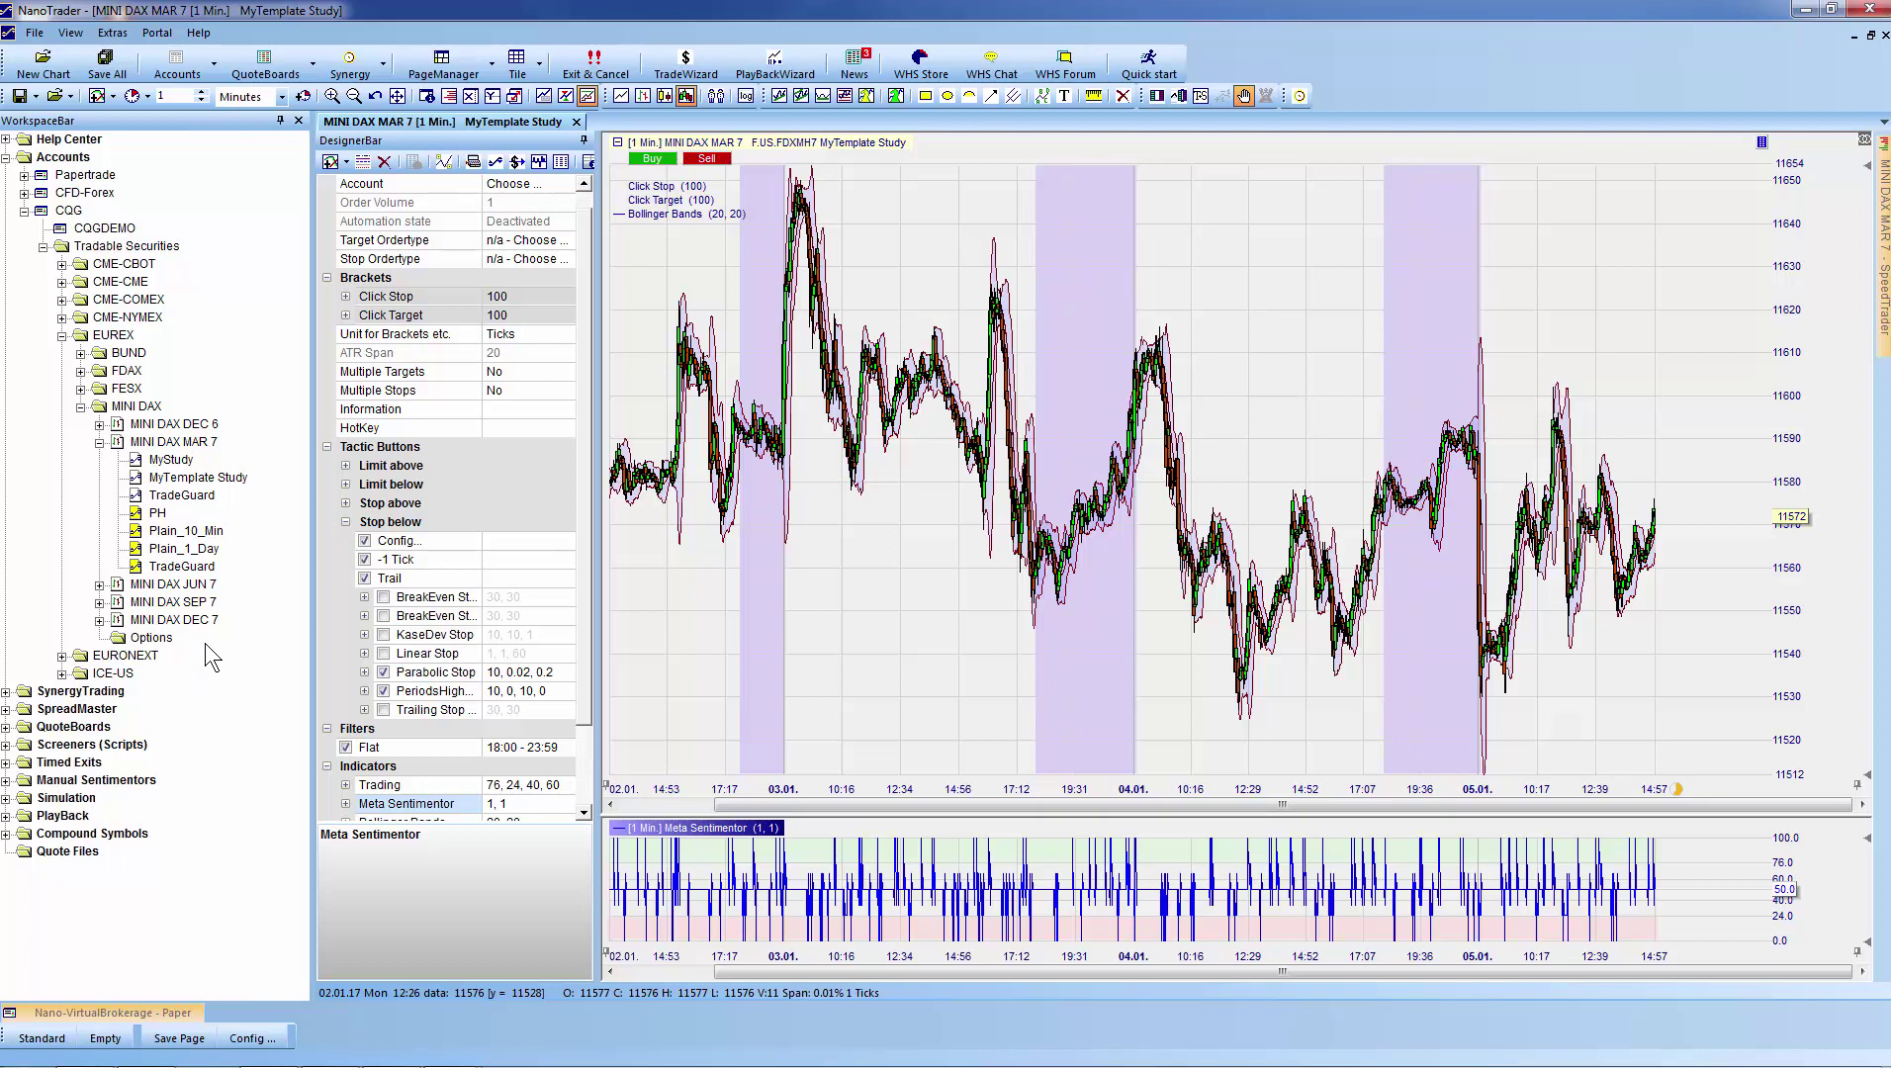
# Step: Open FESX MAR 7 with MyTemplate Study from its Template Studies context menu
pyautogui.click(81, 390)
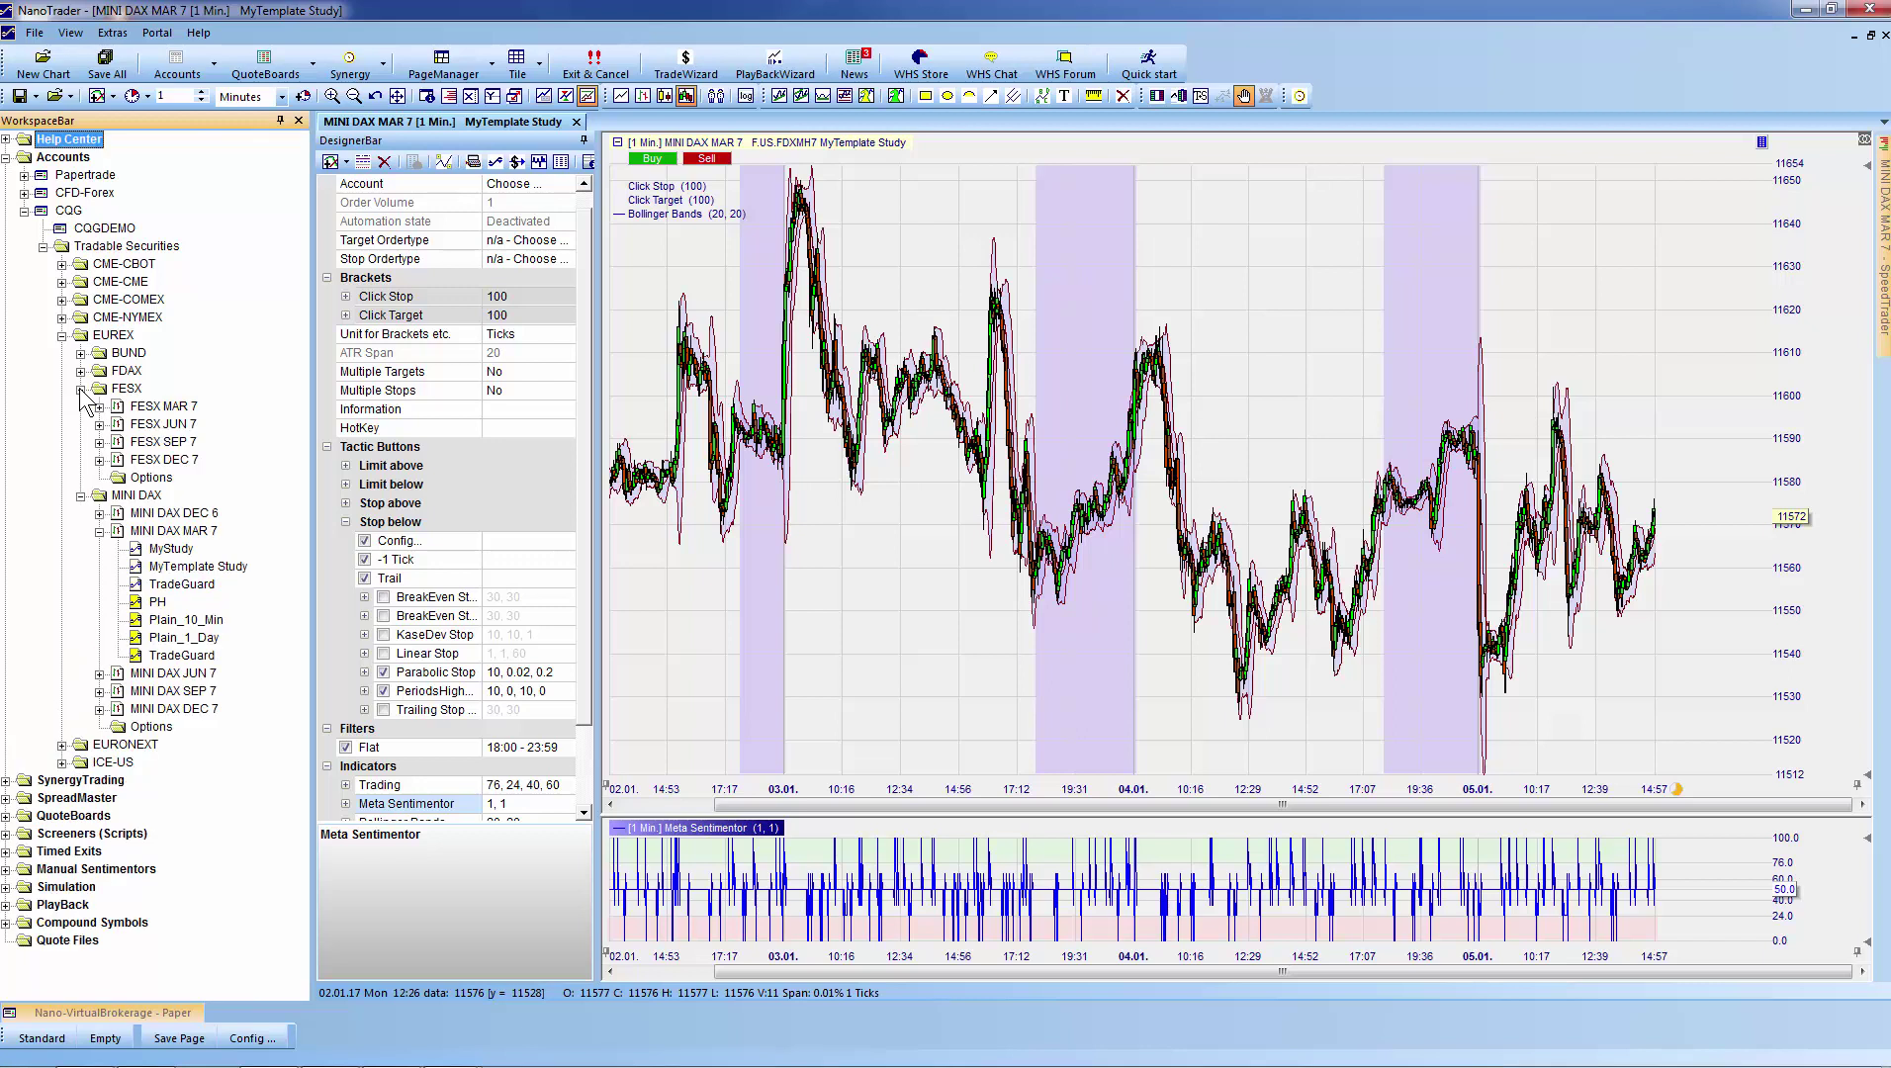
pyautogui.click(99, 406)
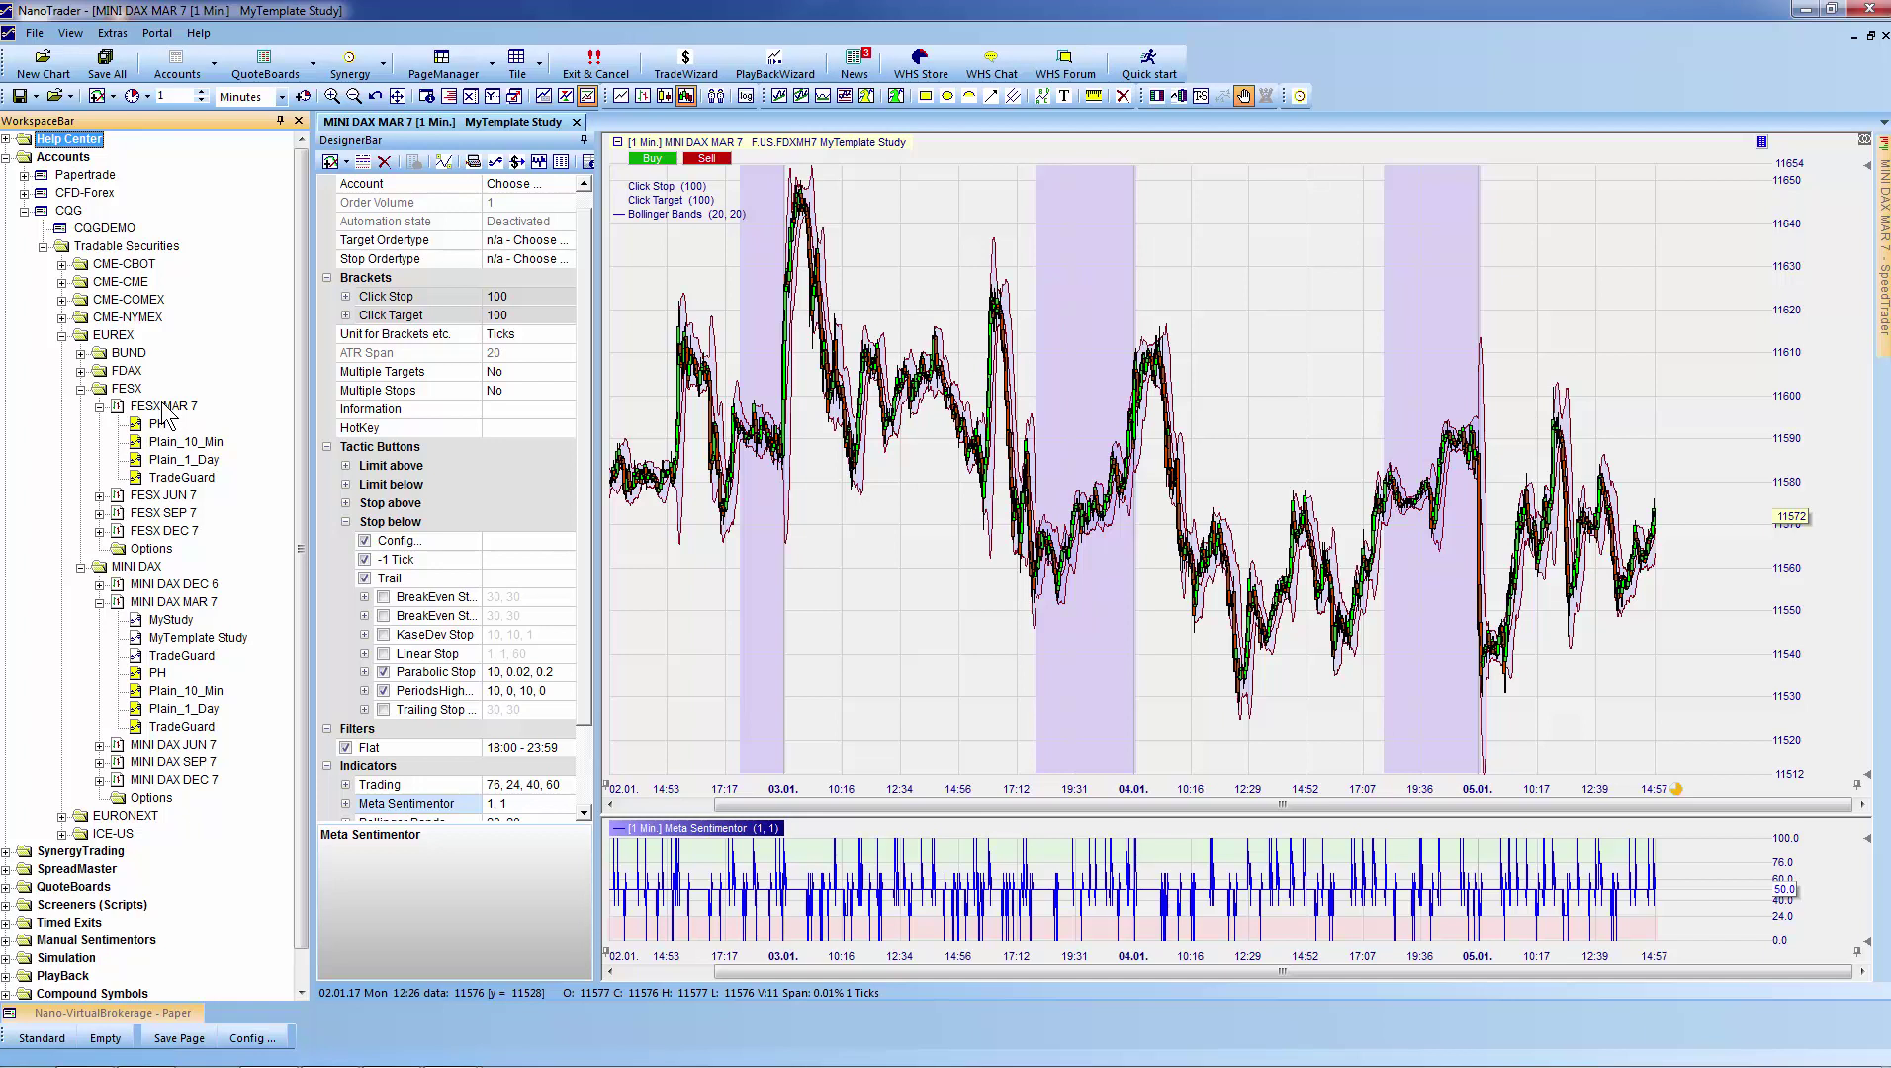
pyautogui.click(164, 416)
pyautogui.rightClick(164, 415)
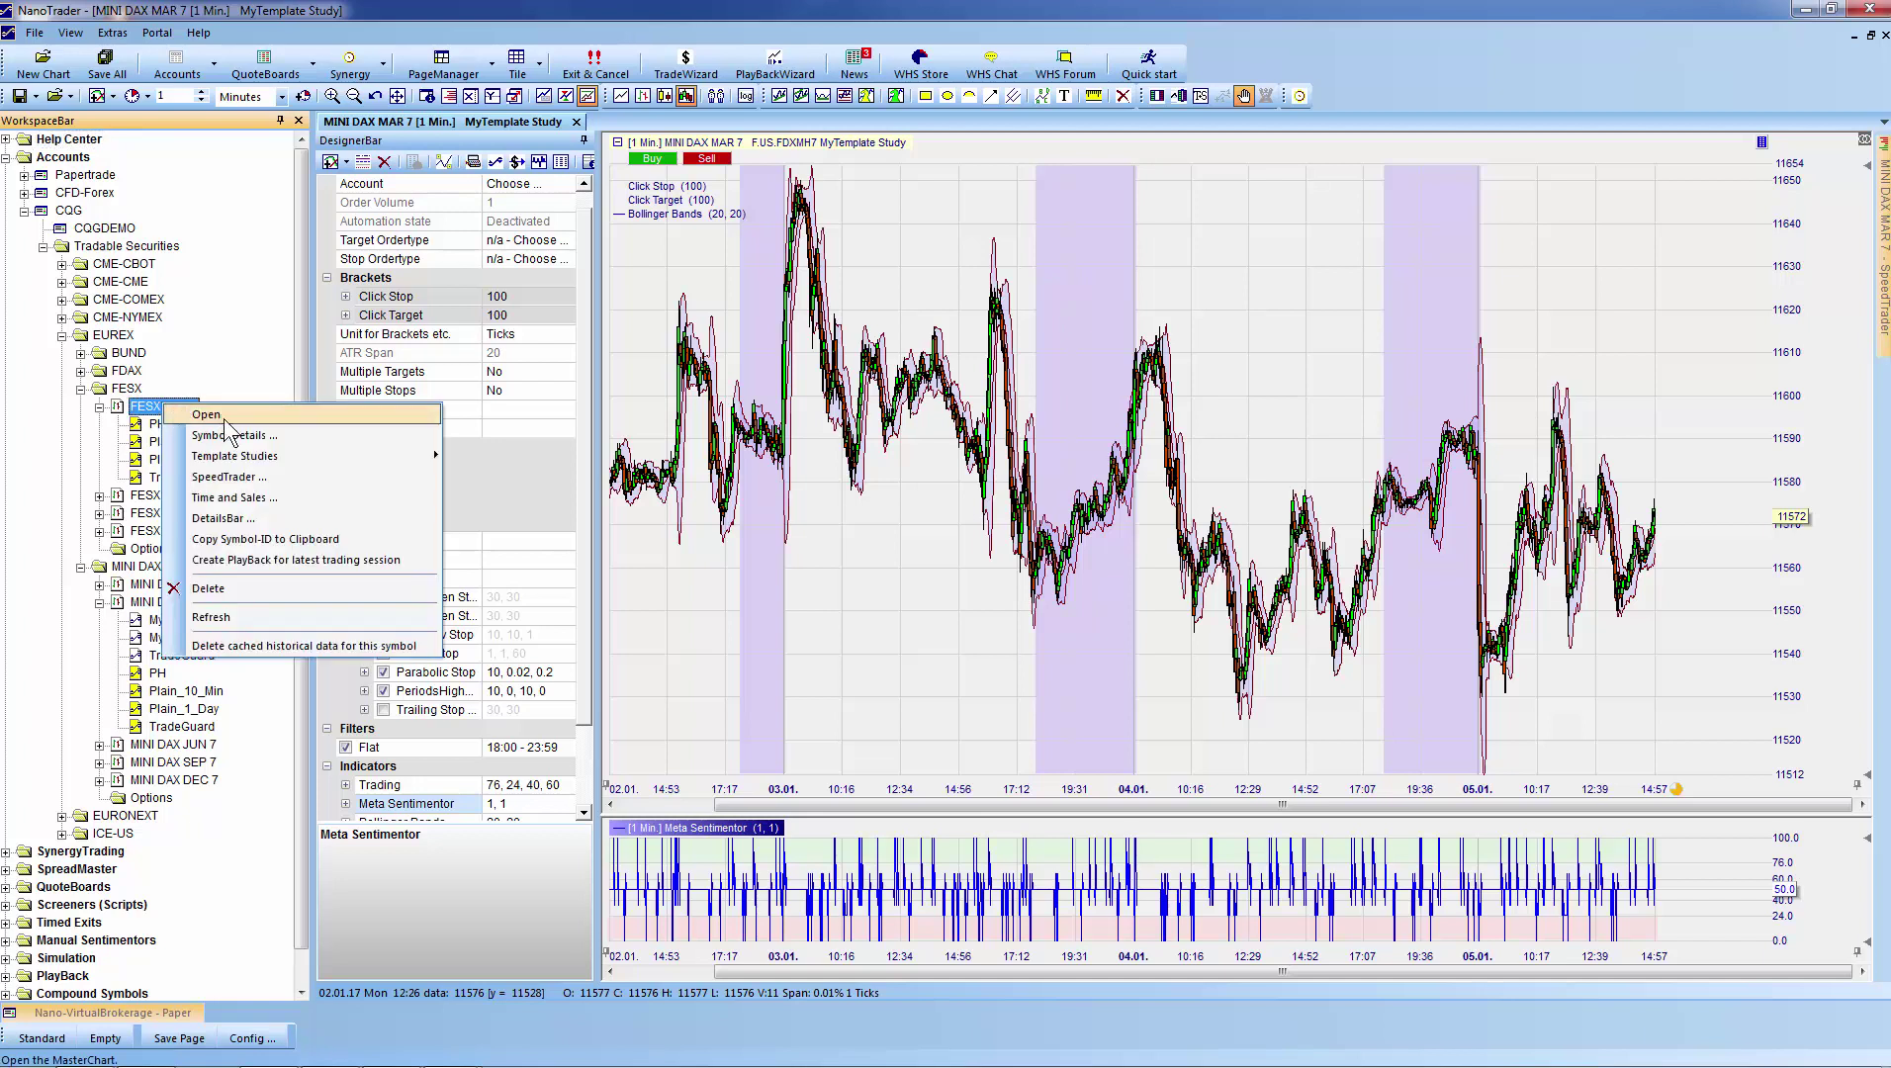
pyautogui.moveTo(230, 457)
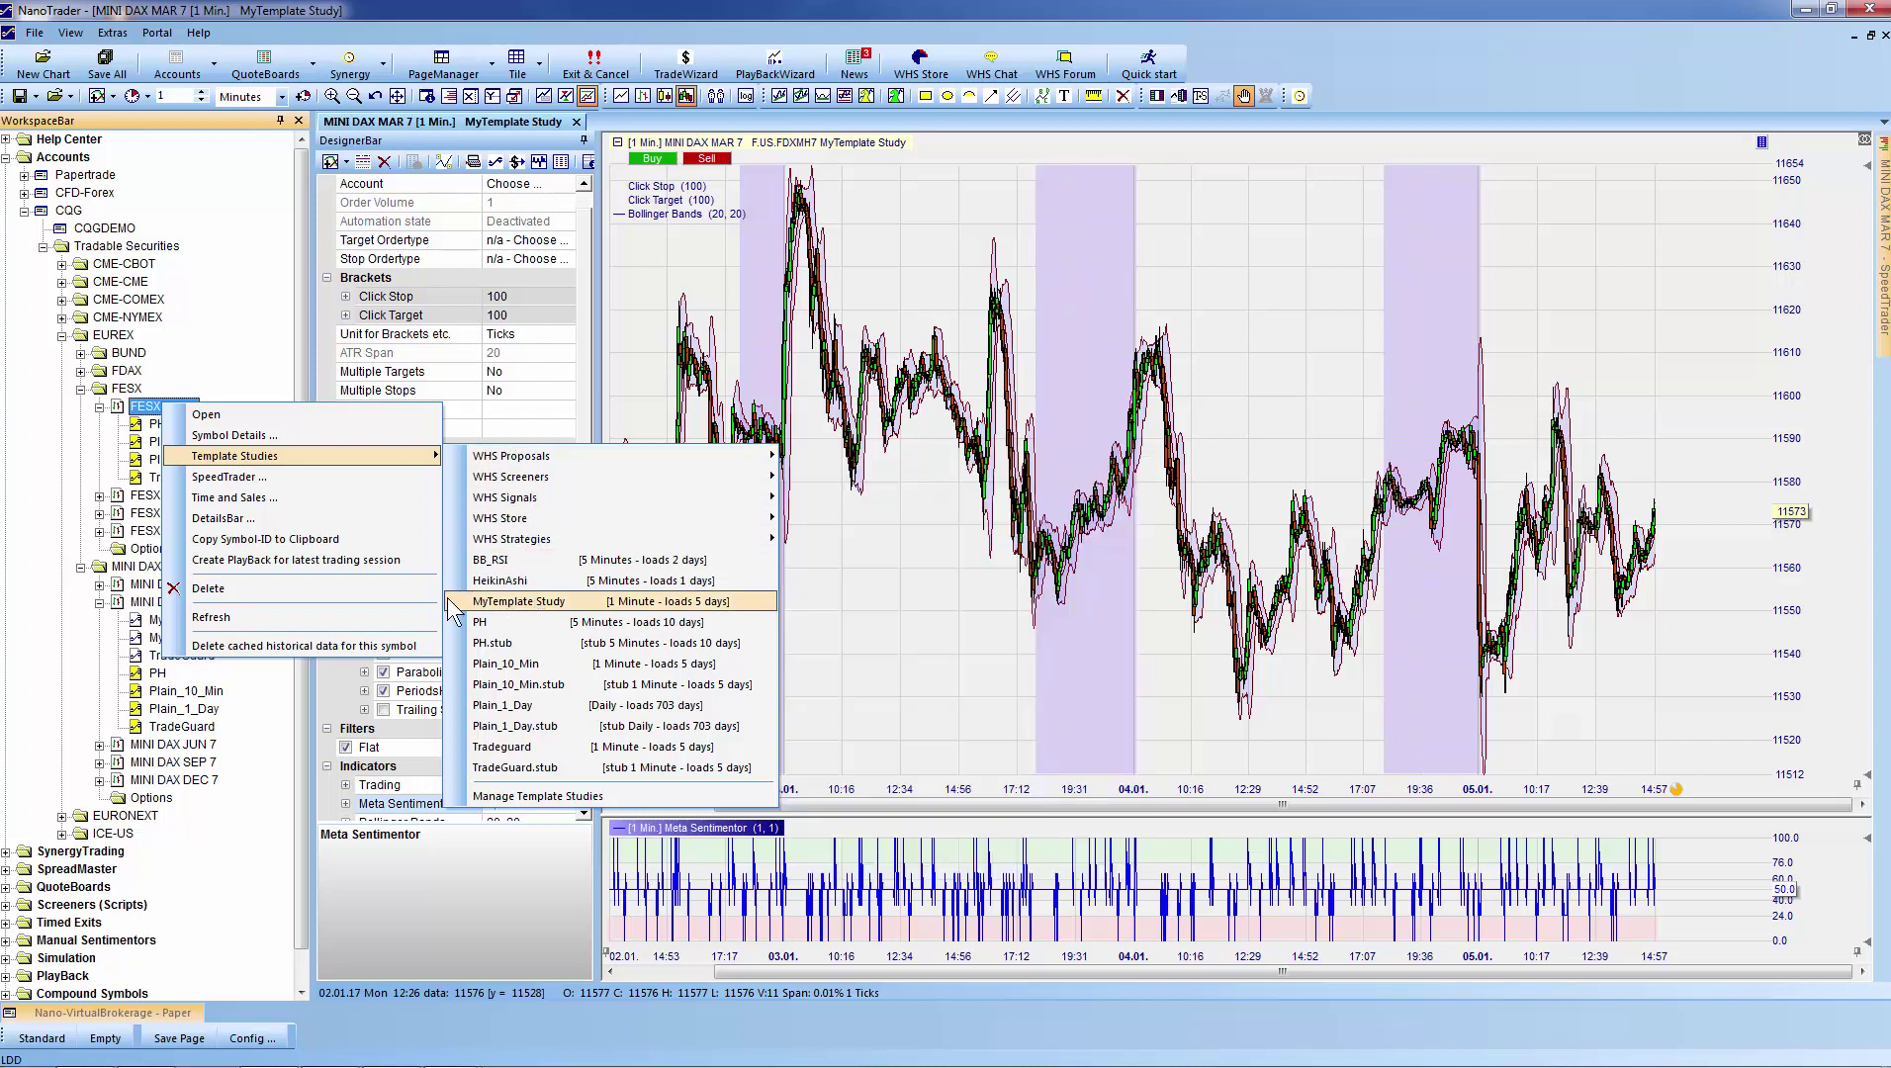
pyautogui.click(556, 601)
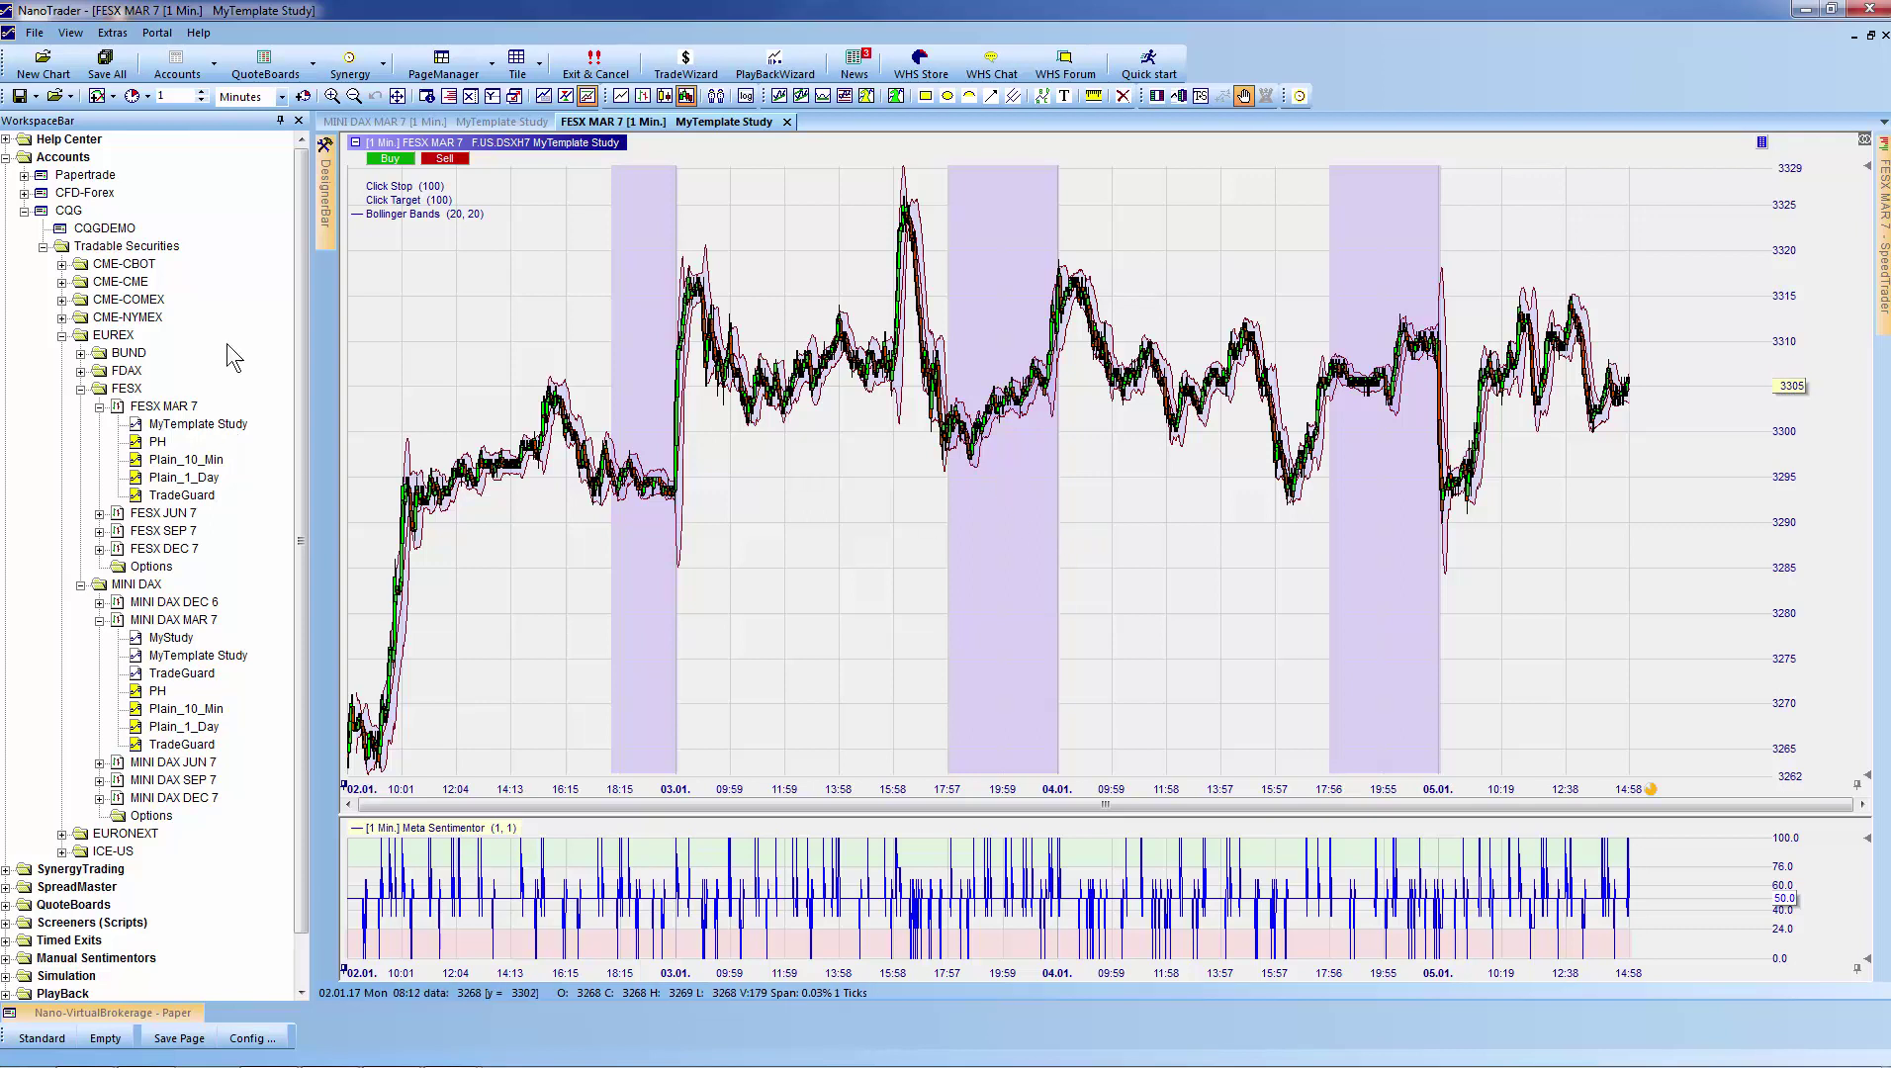
pyautogui.click(35, 96)
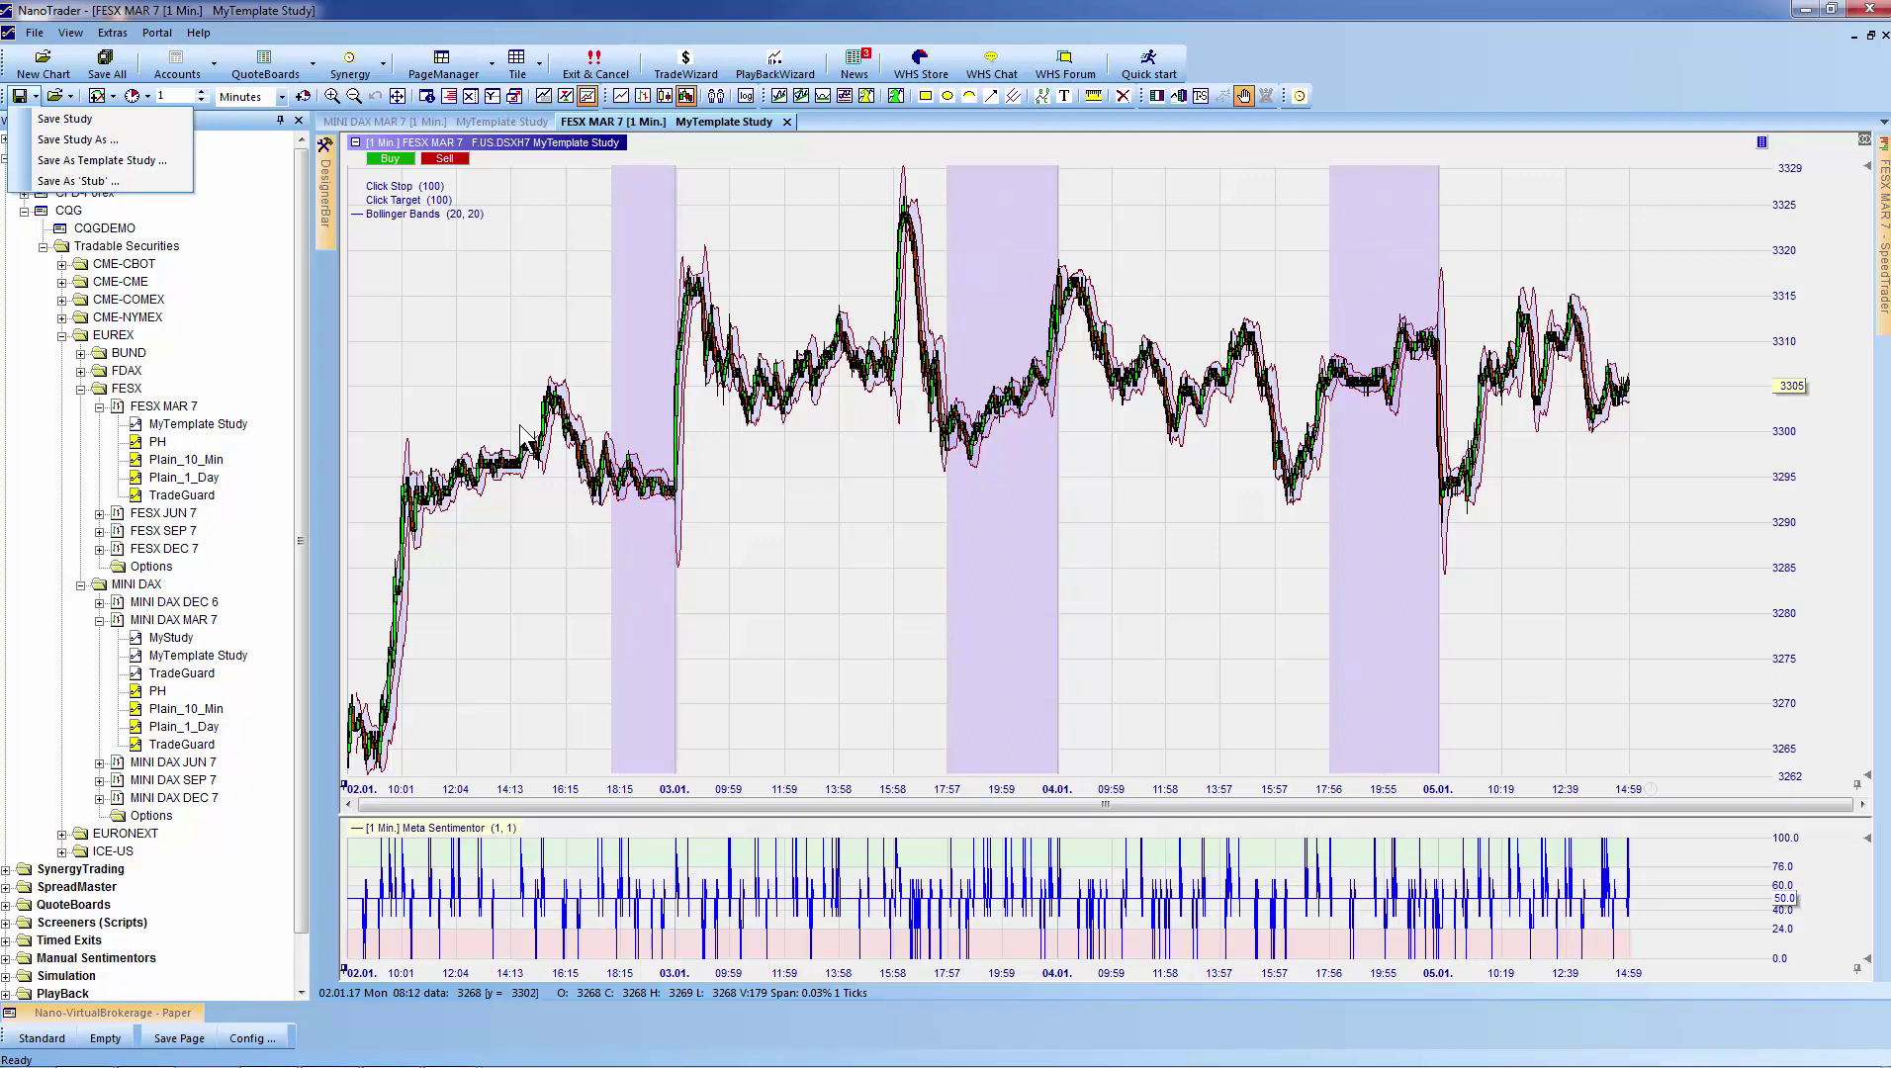
pyautogui.click(749, 391)
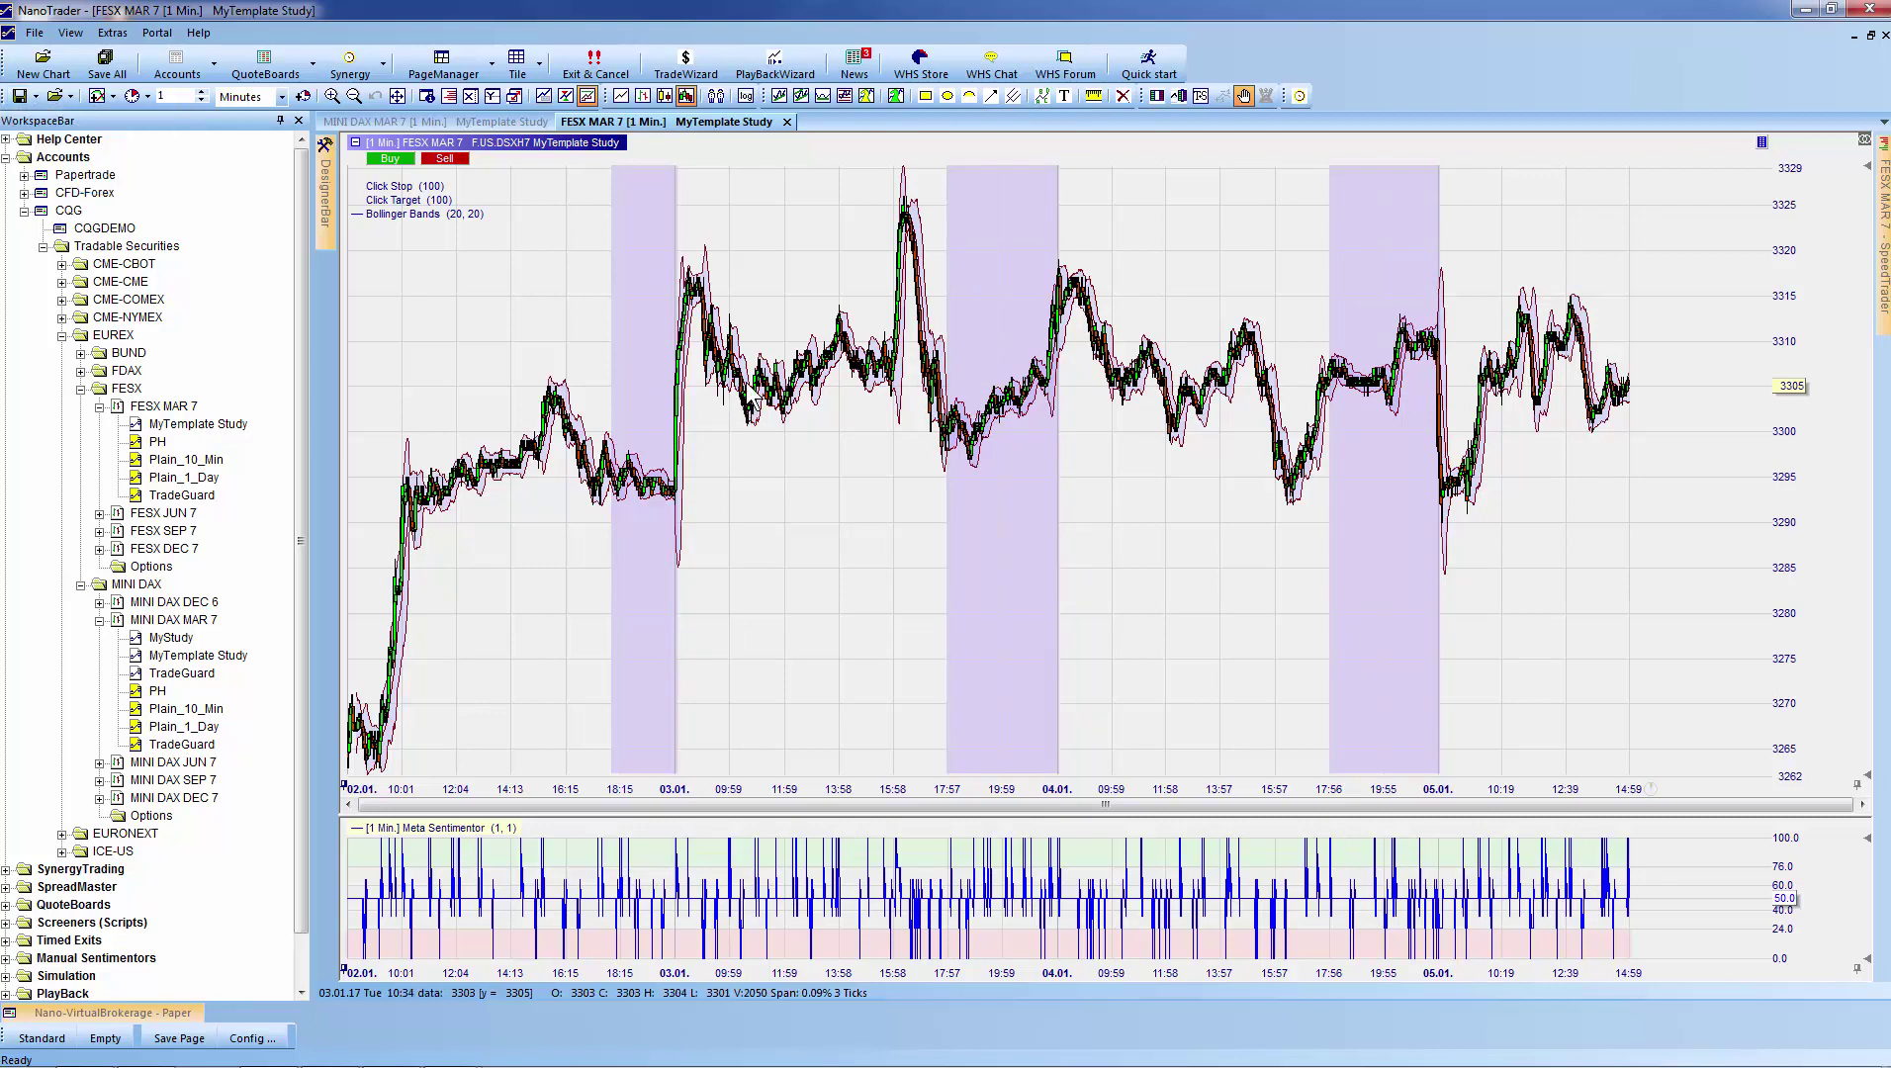
pyautogui.click(35, 96)
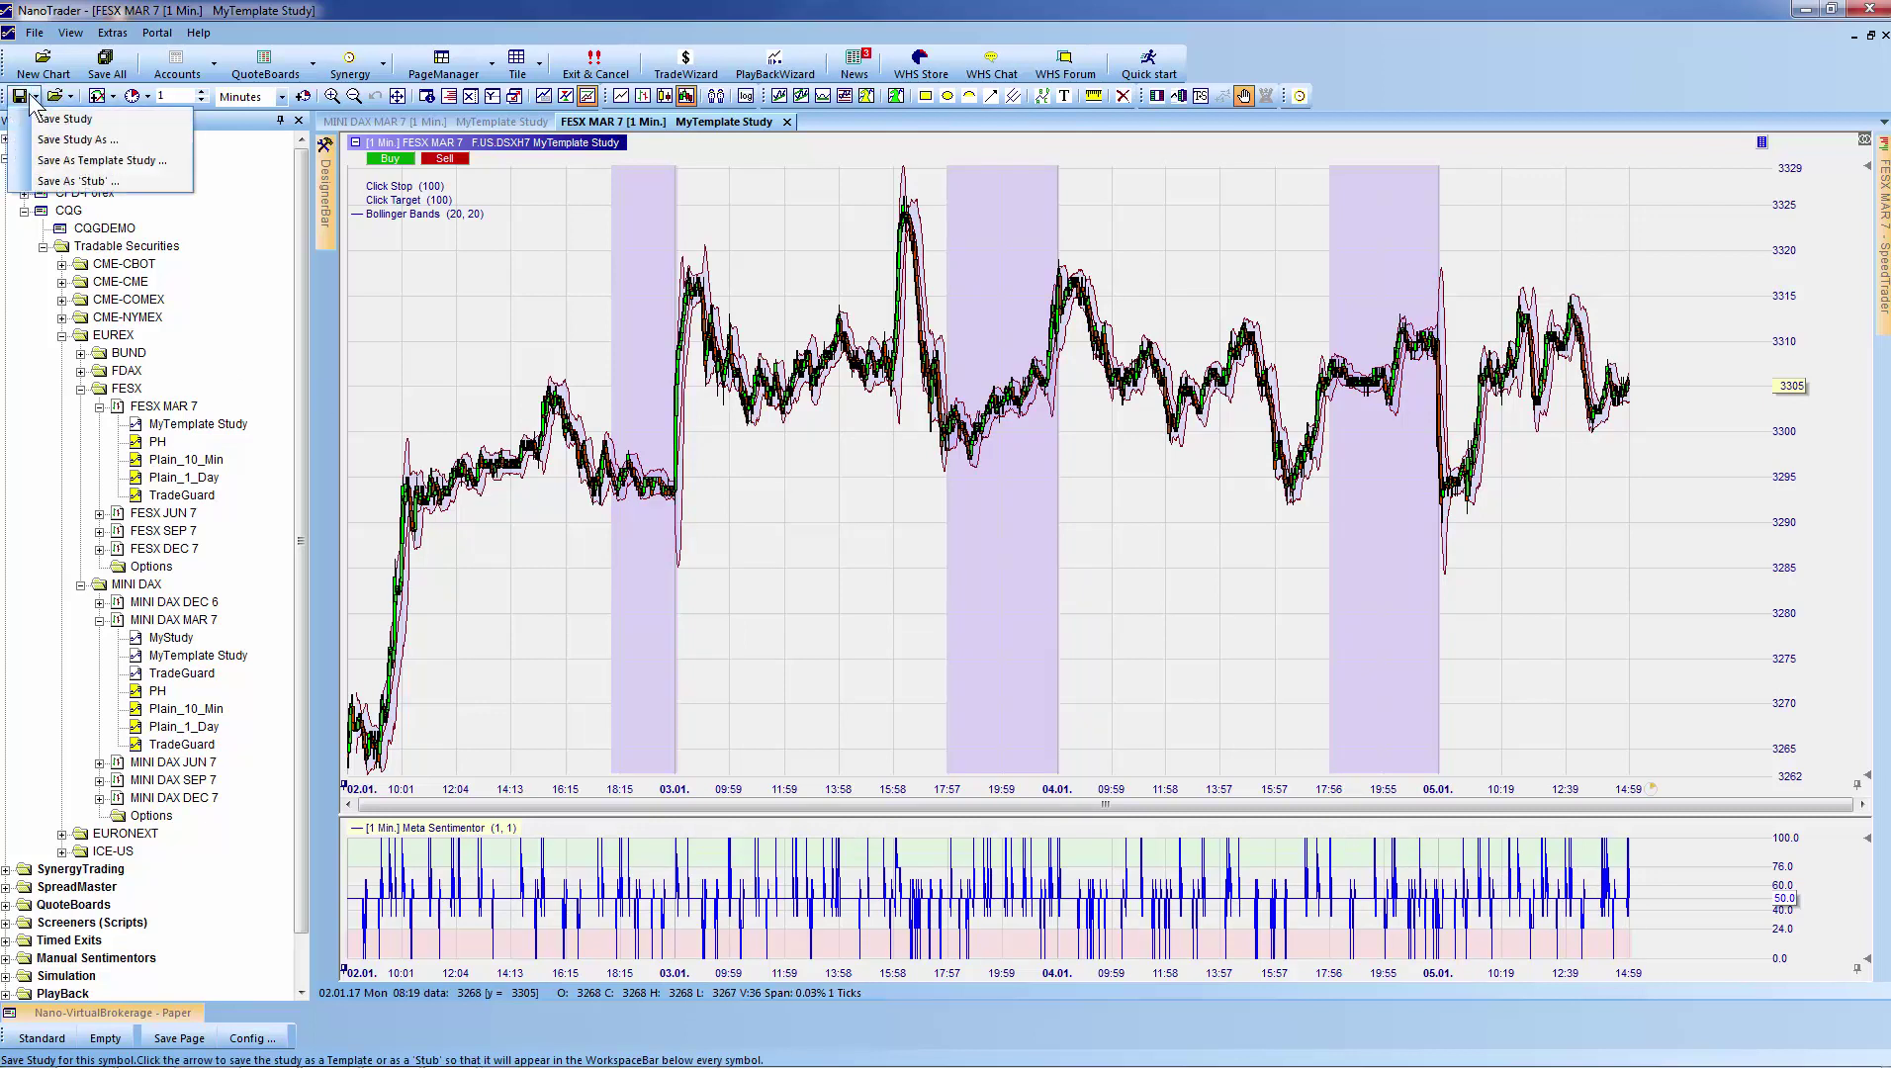
# Step: Save the FESX study as a stub with file name MyStubStudy
pyautogui.click(126, 180)
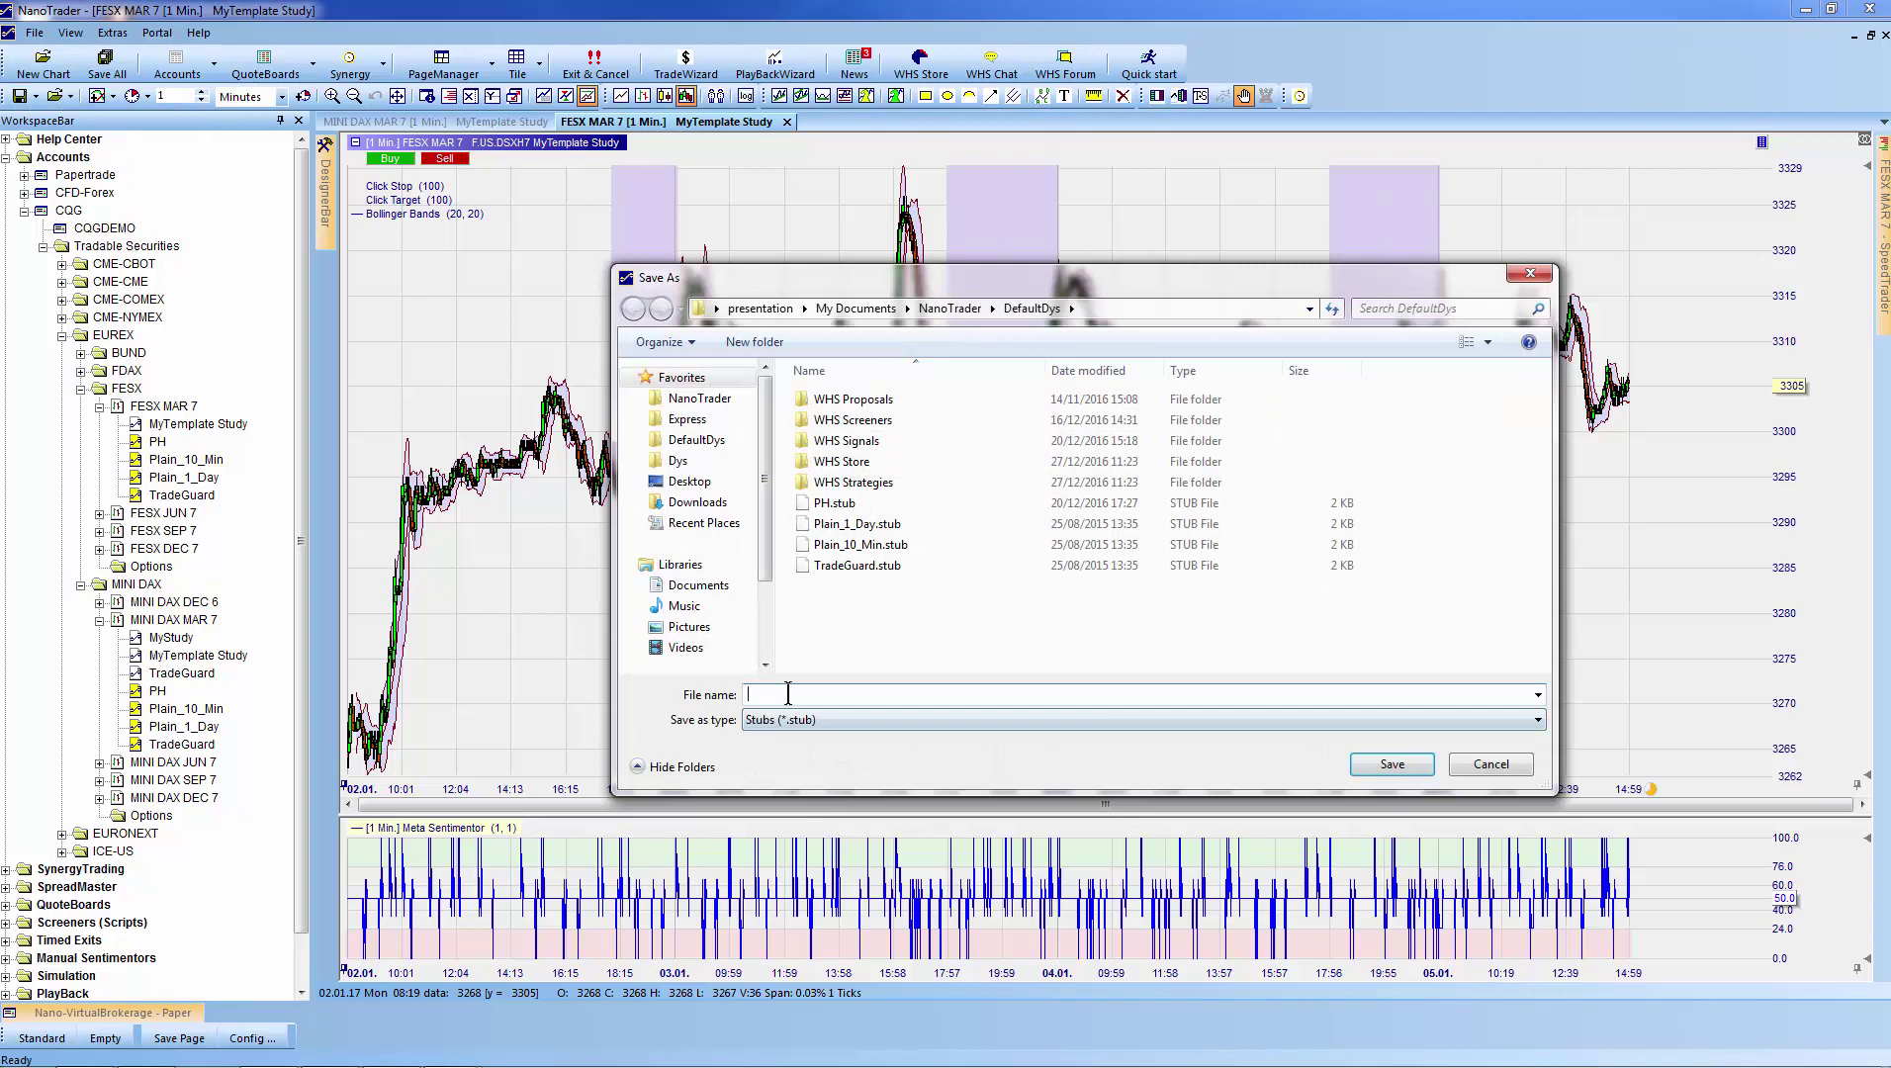
pyautogui.write('My')
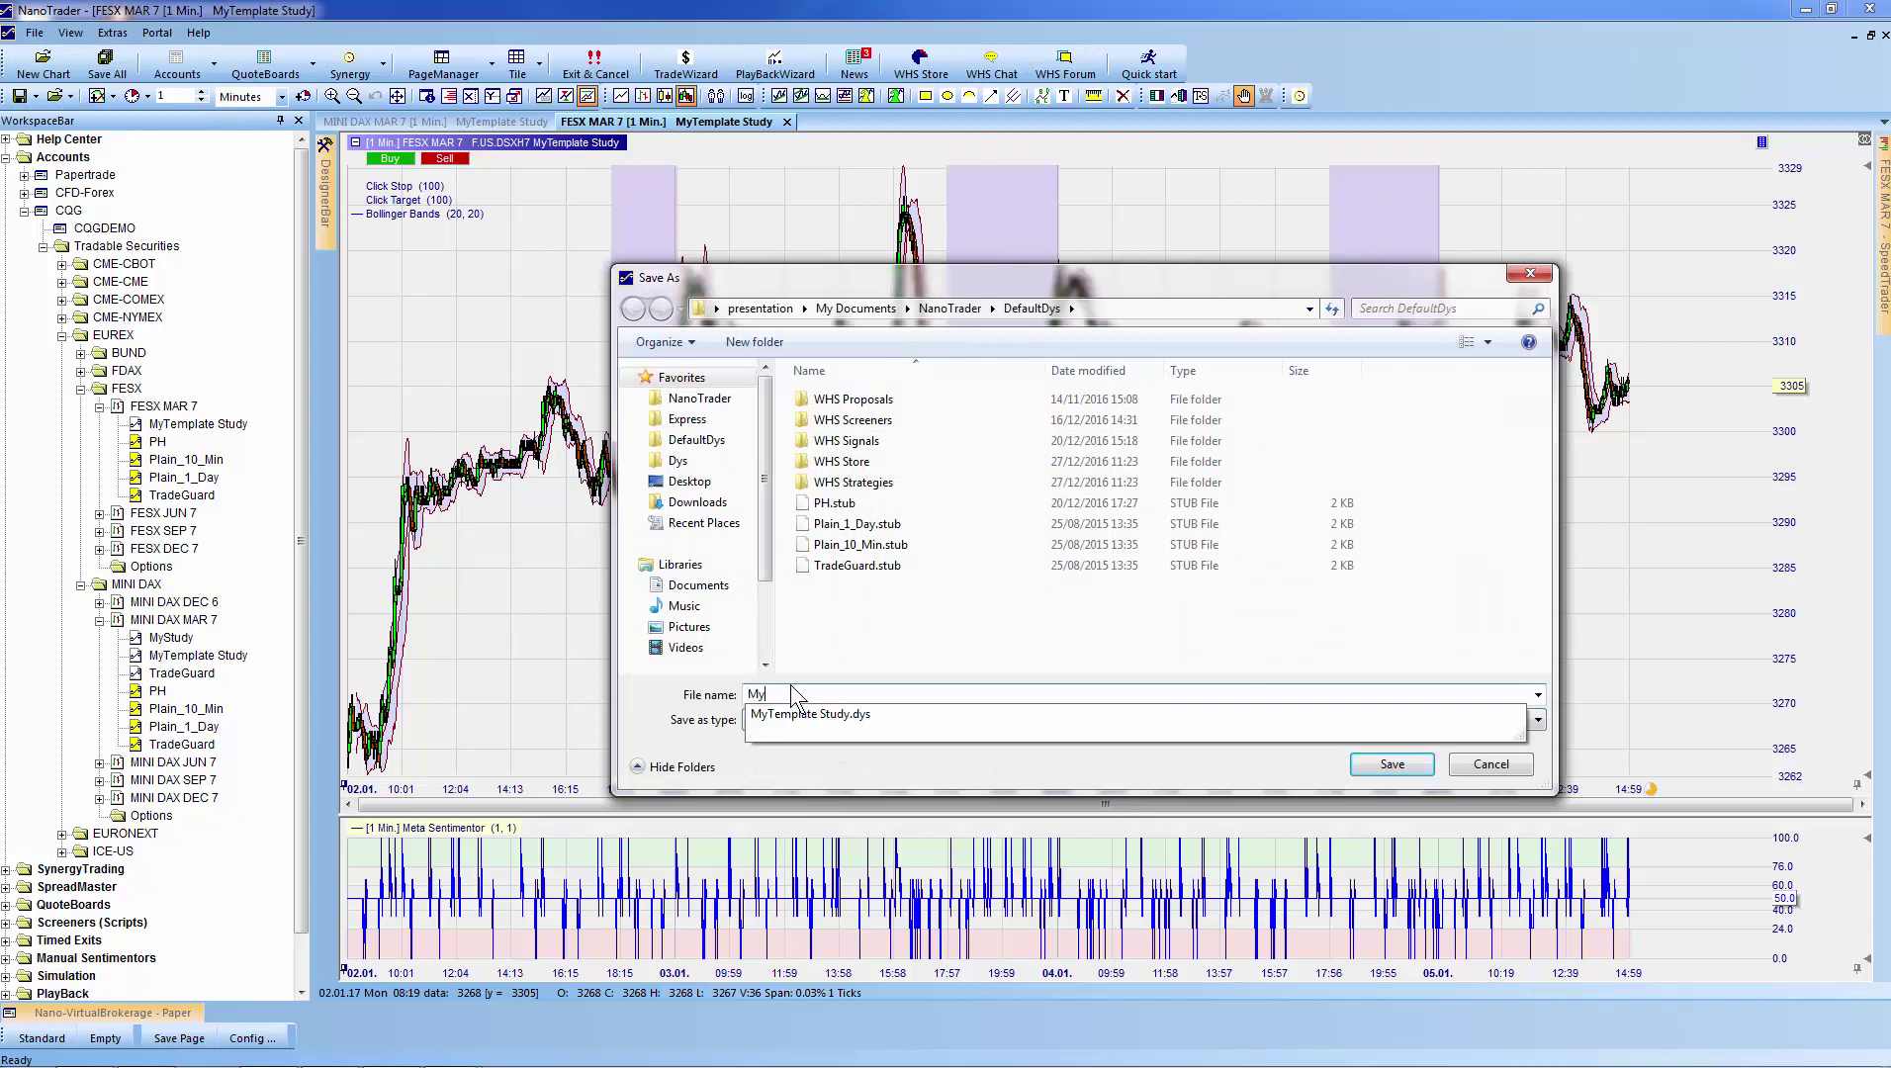
pyautogui.write('StubStudy')
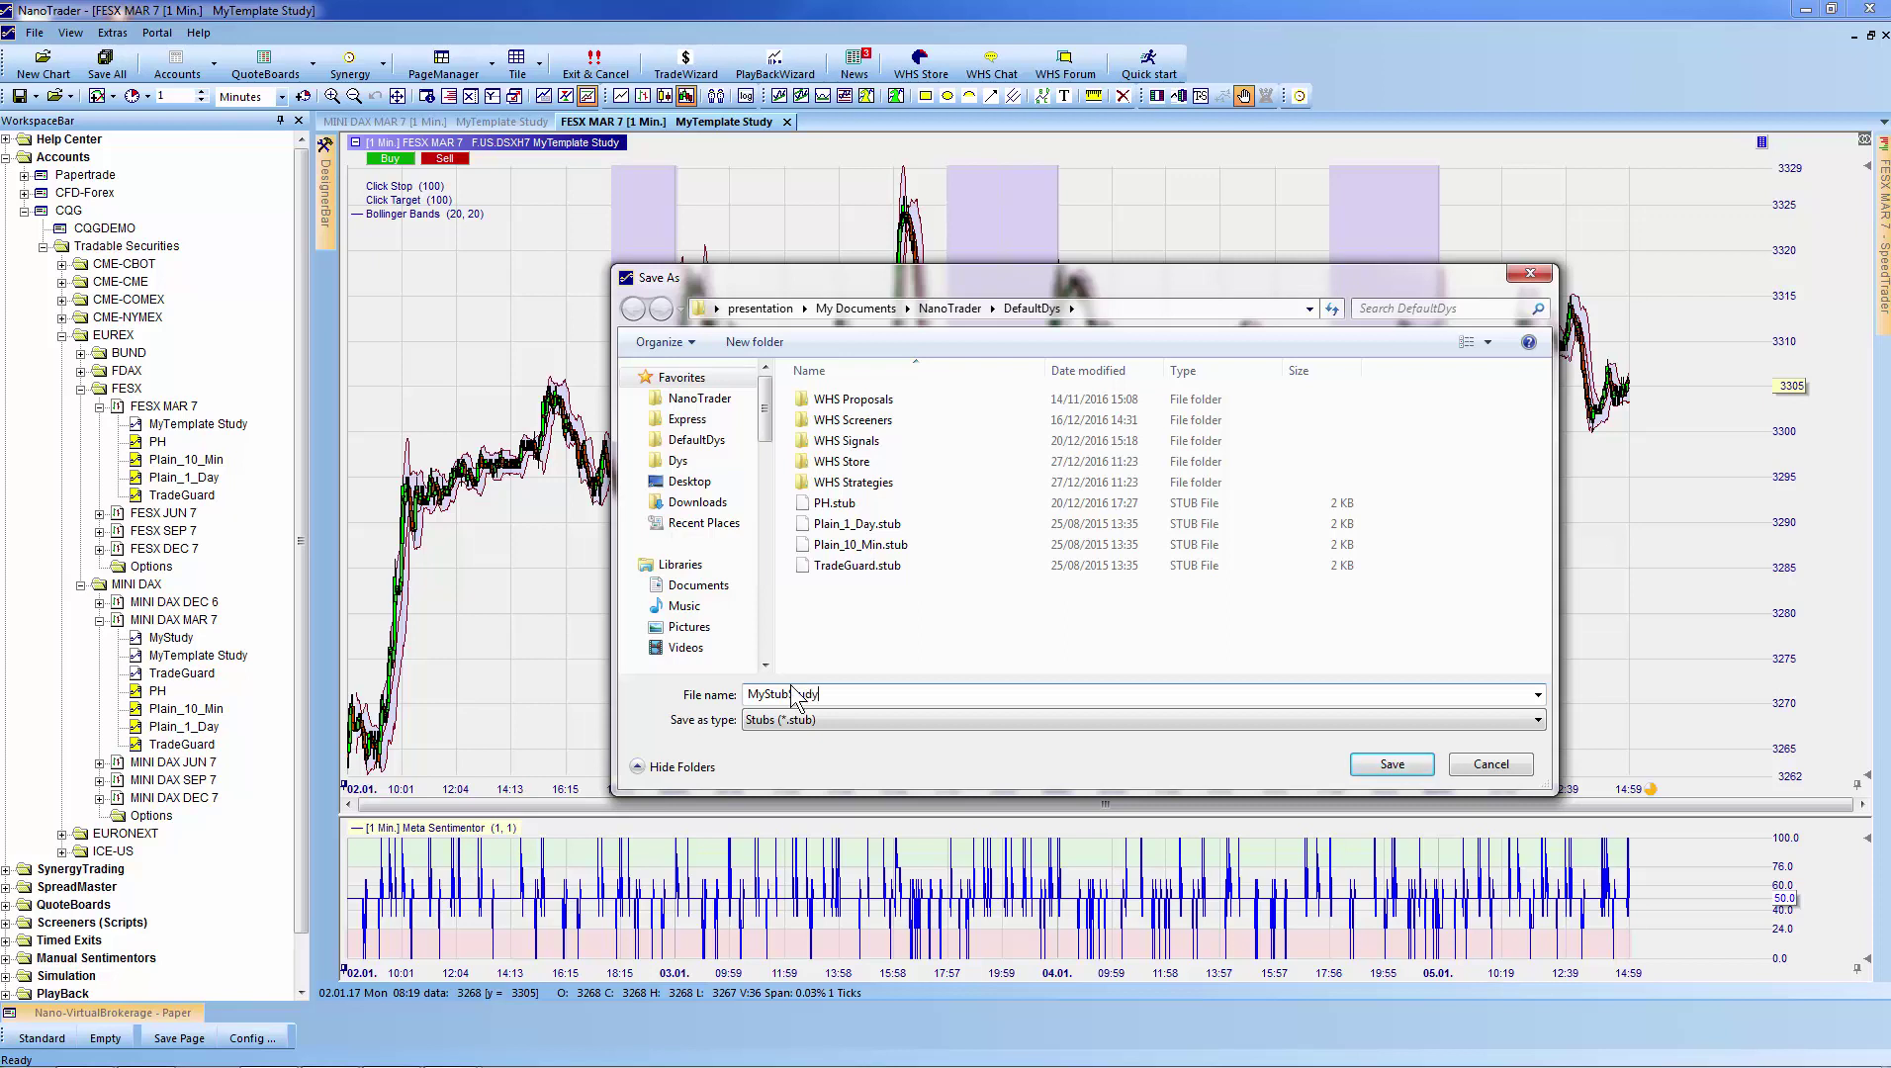
pyautogui.click(1404, 769)
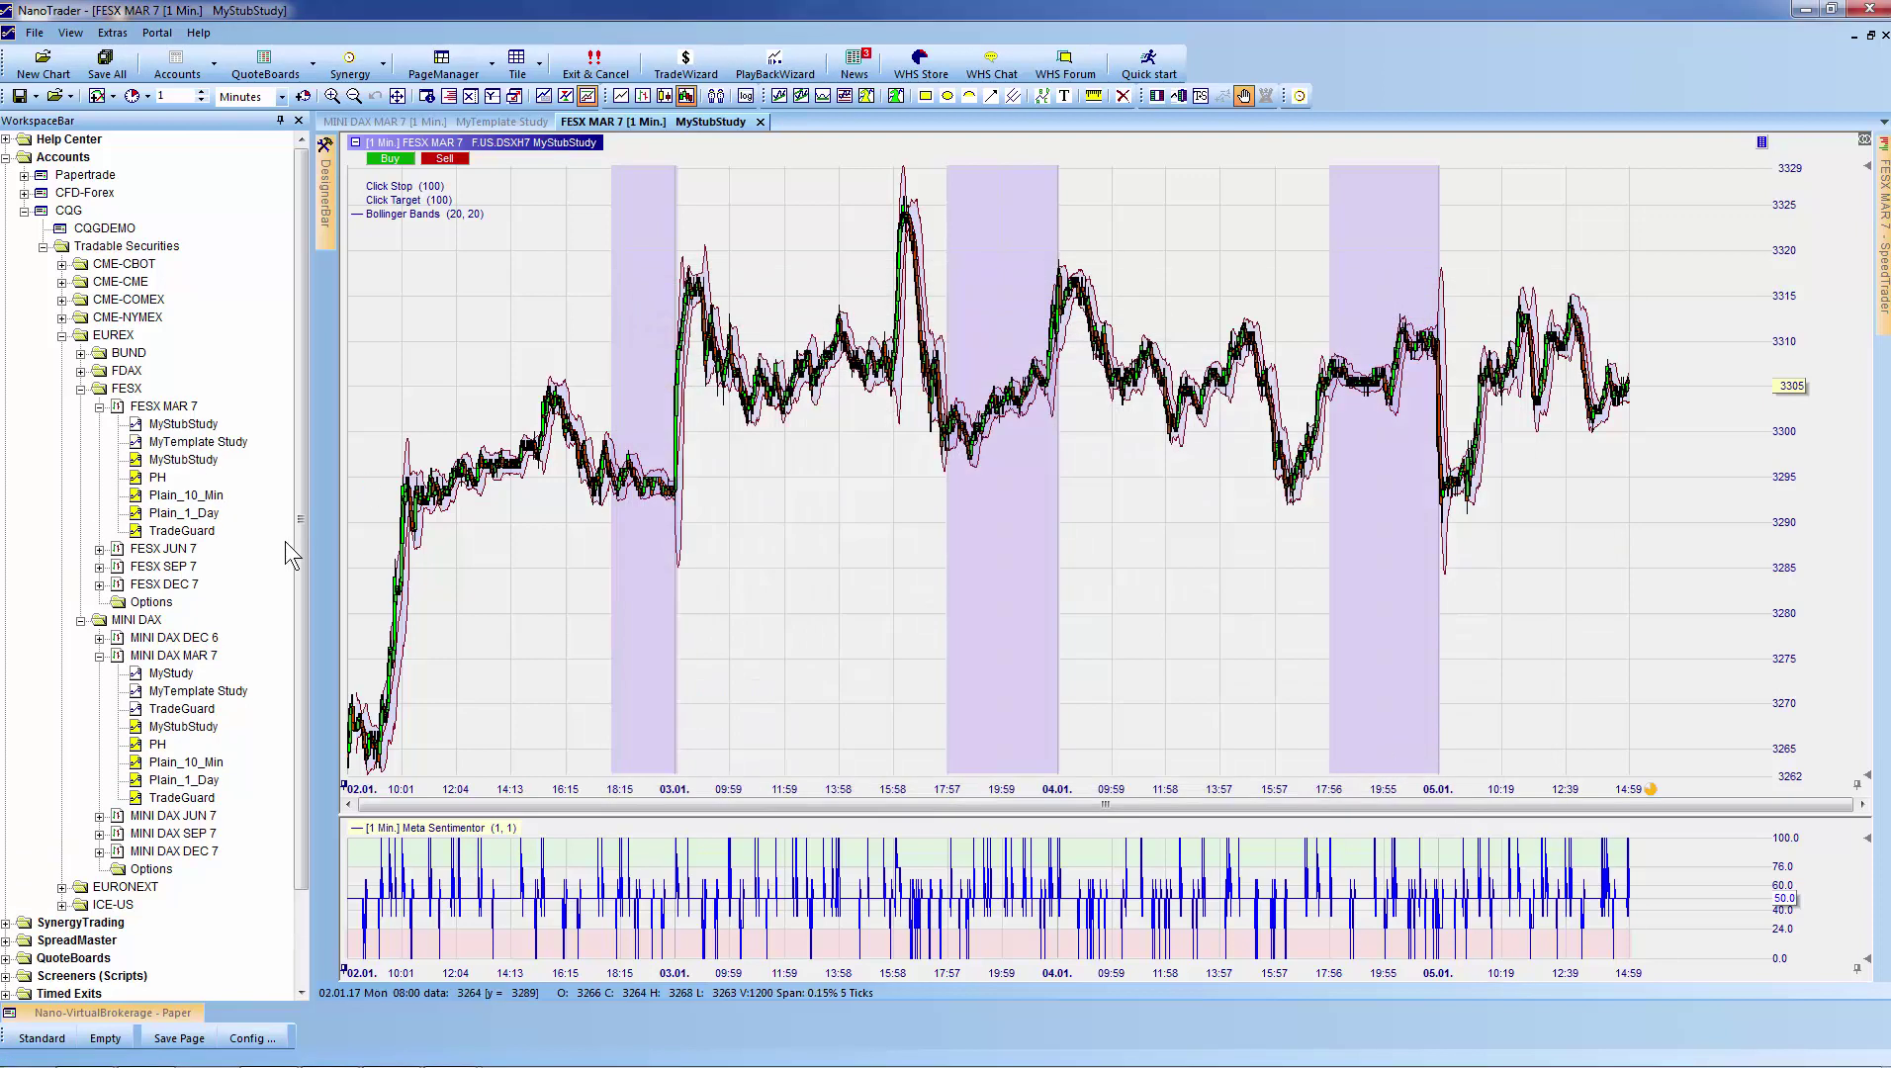
# Step: Expand FDAX MAR 7 and BUND MAR 7 in the tree and select MyStubStudy under each
pyautogui.click(81, 371)
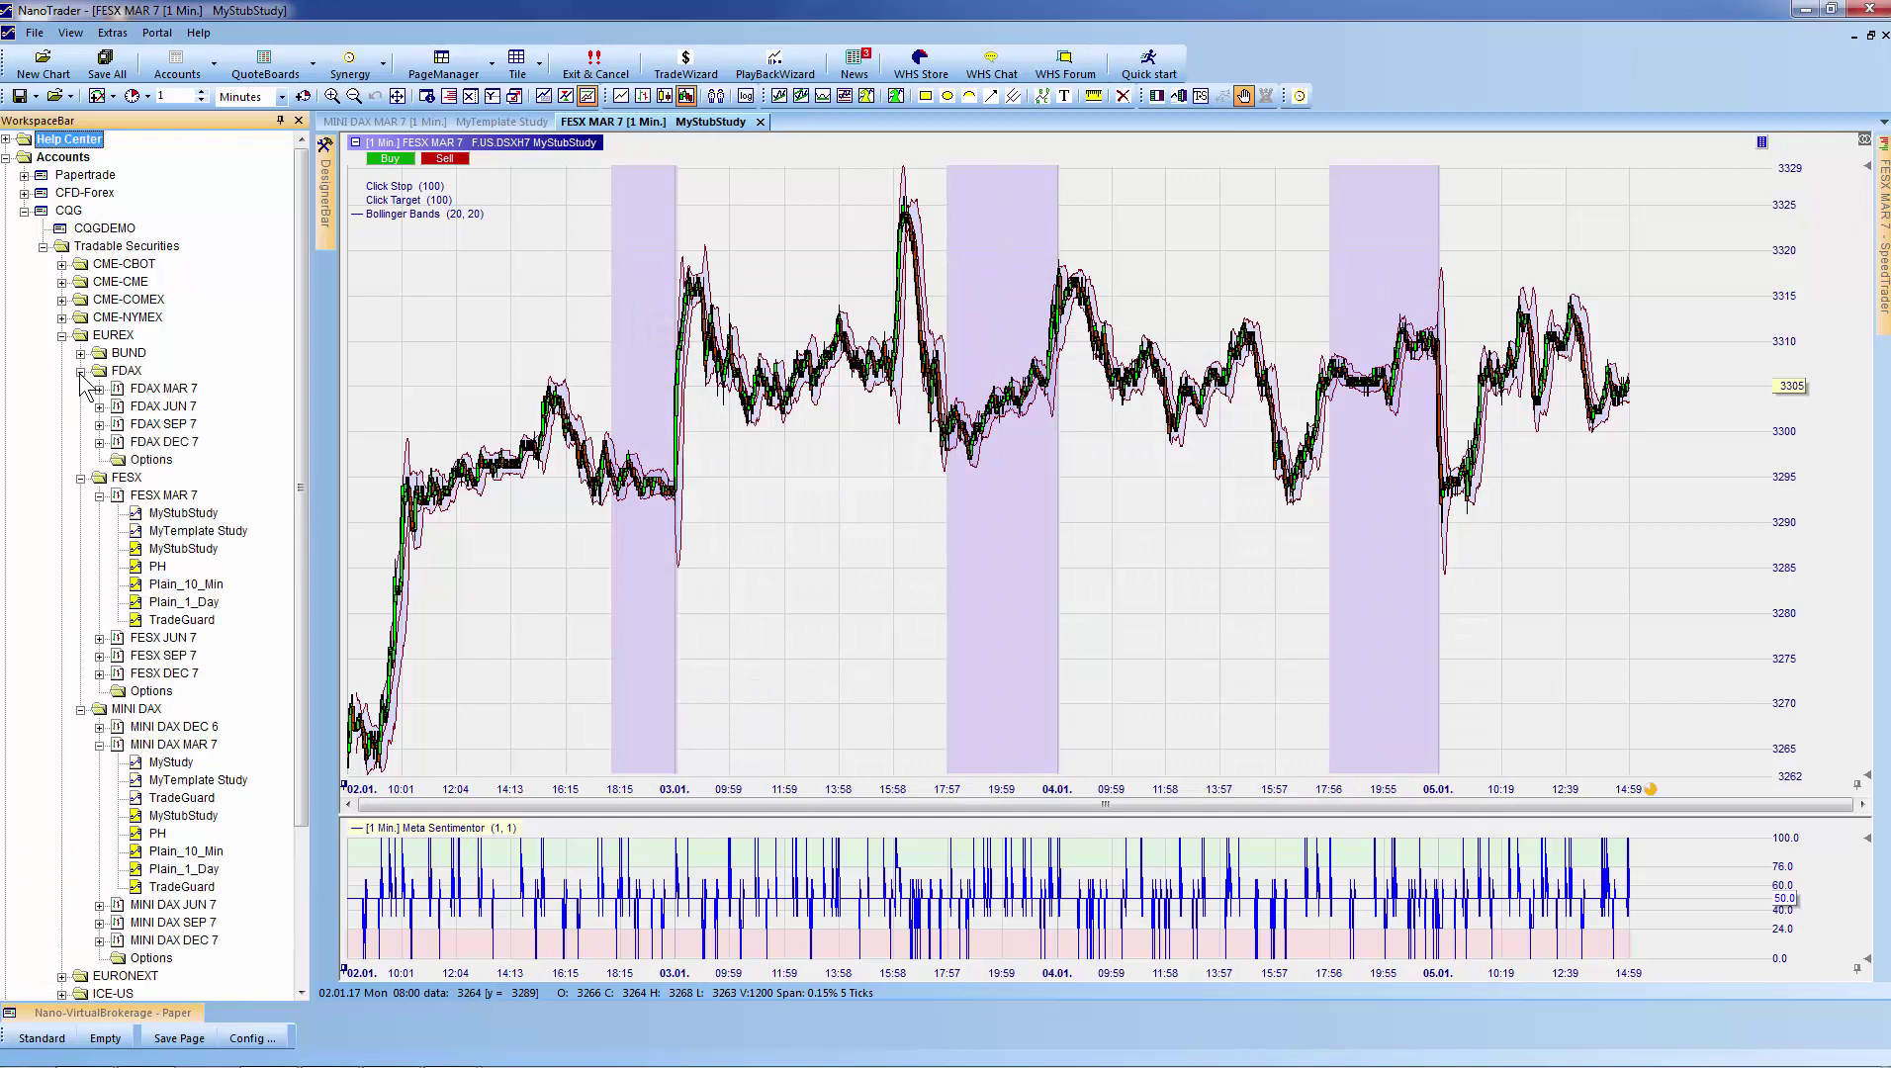
pyautogui.click(99, 389)
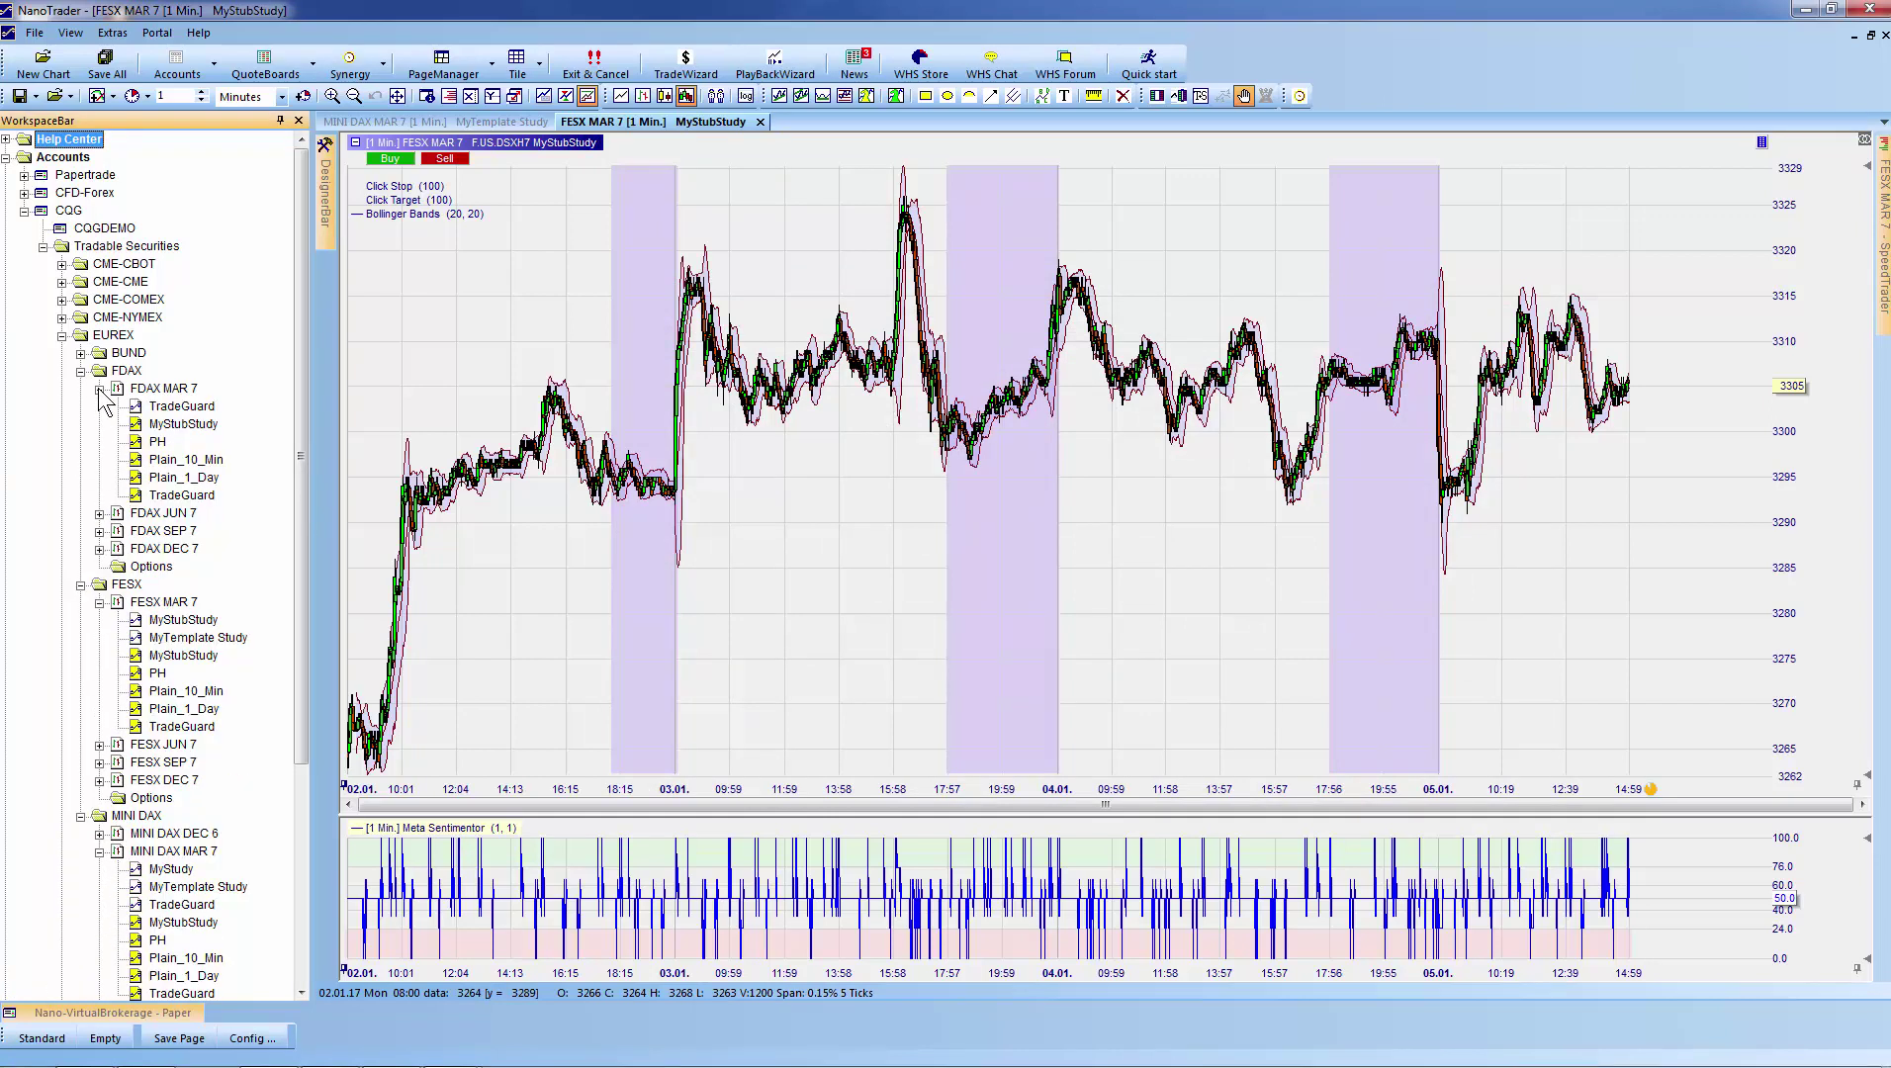
pyautogui.click(173, 425)
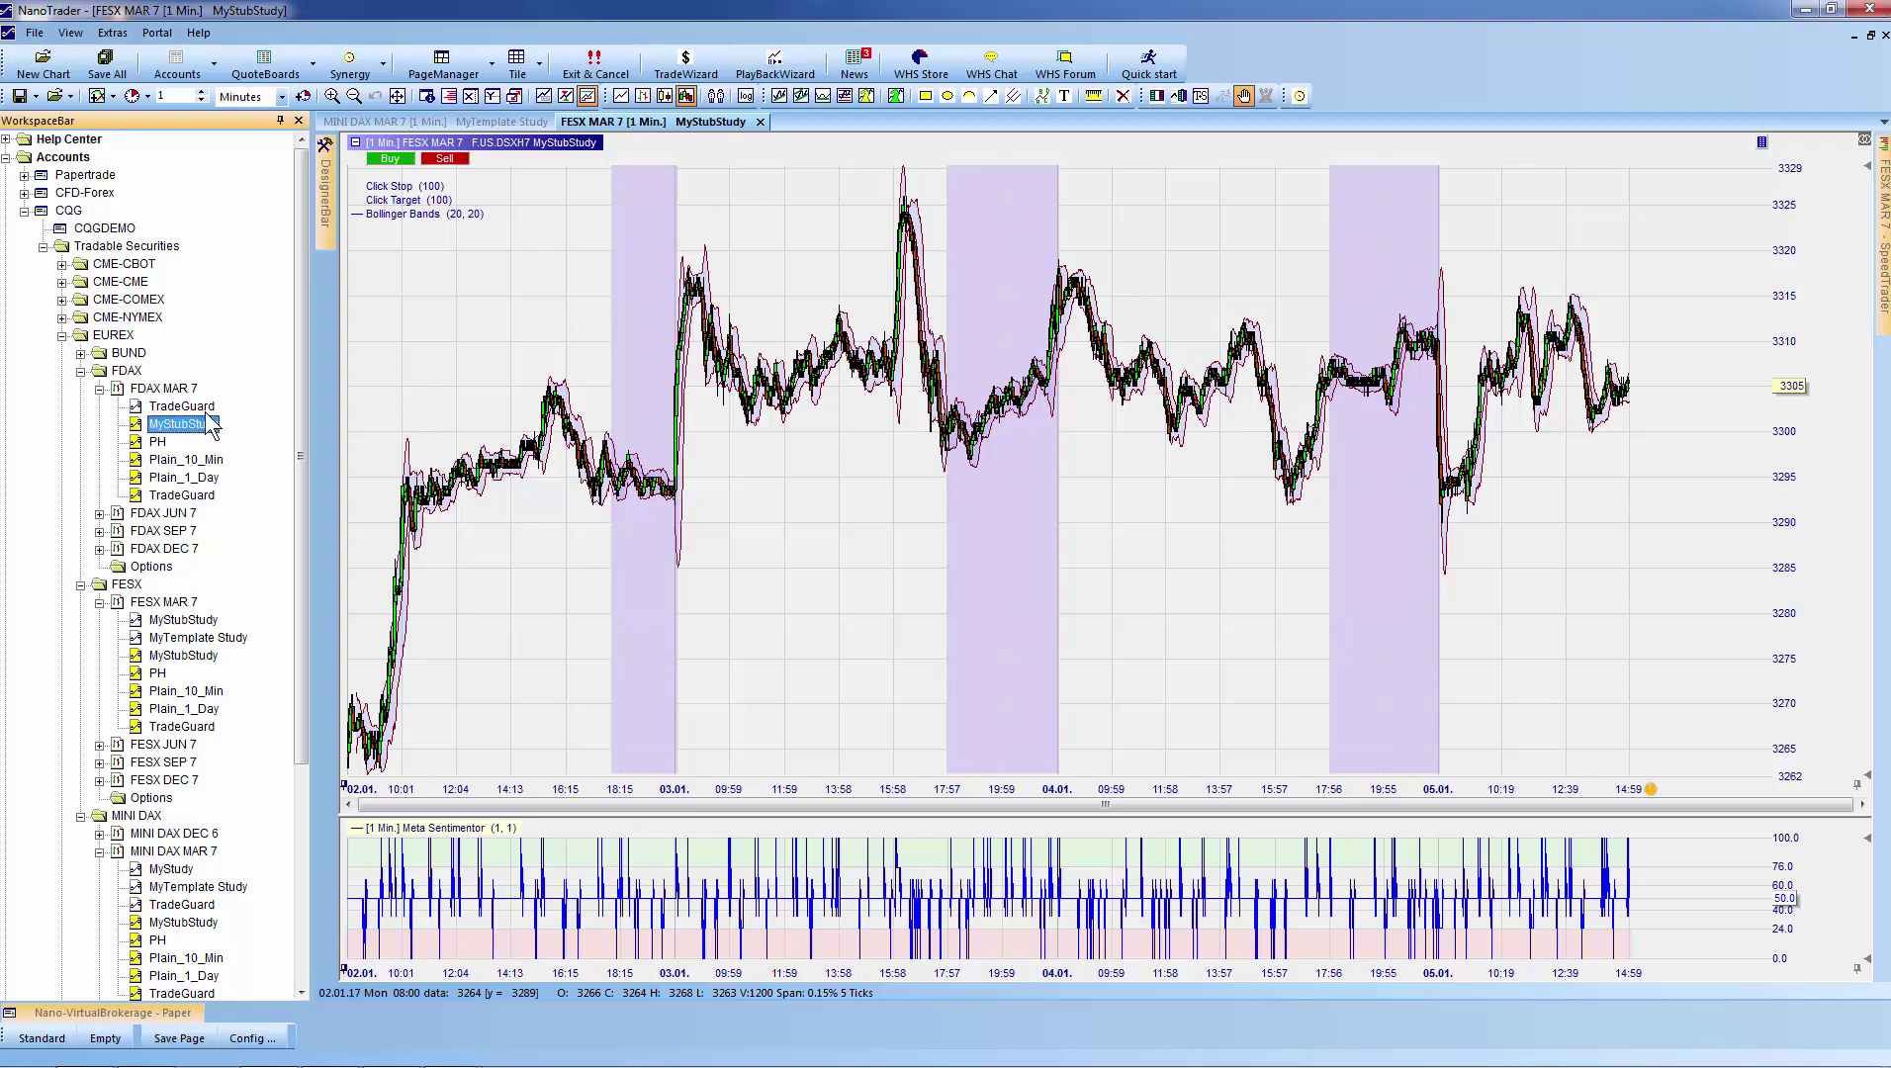
pyautogui.click(80, 353)
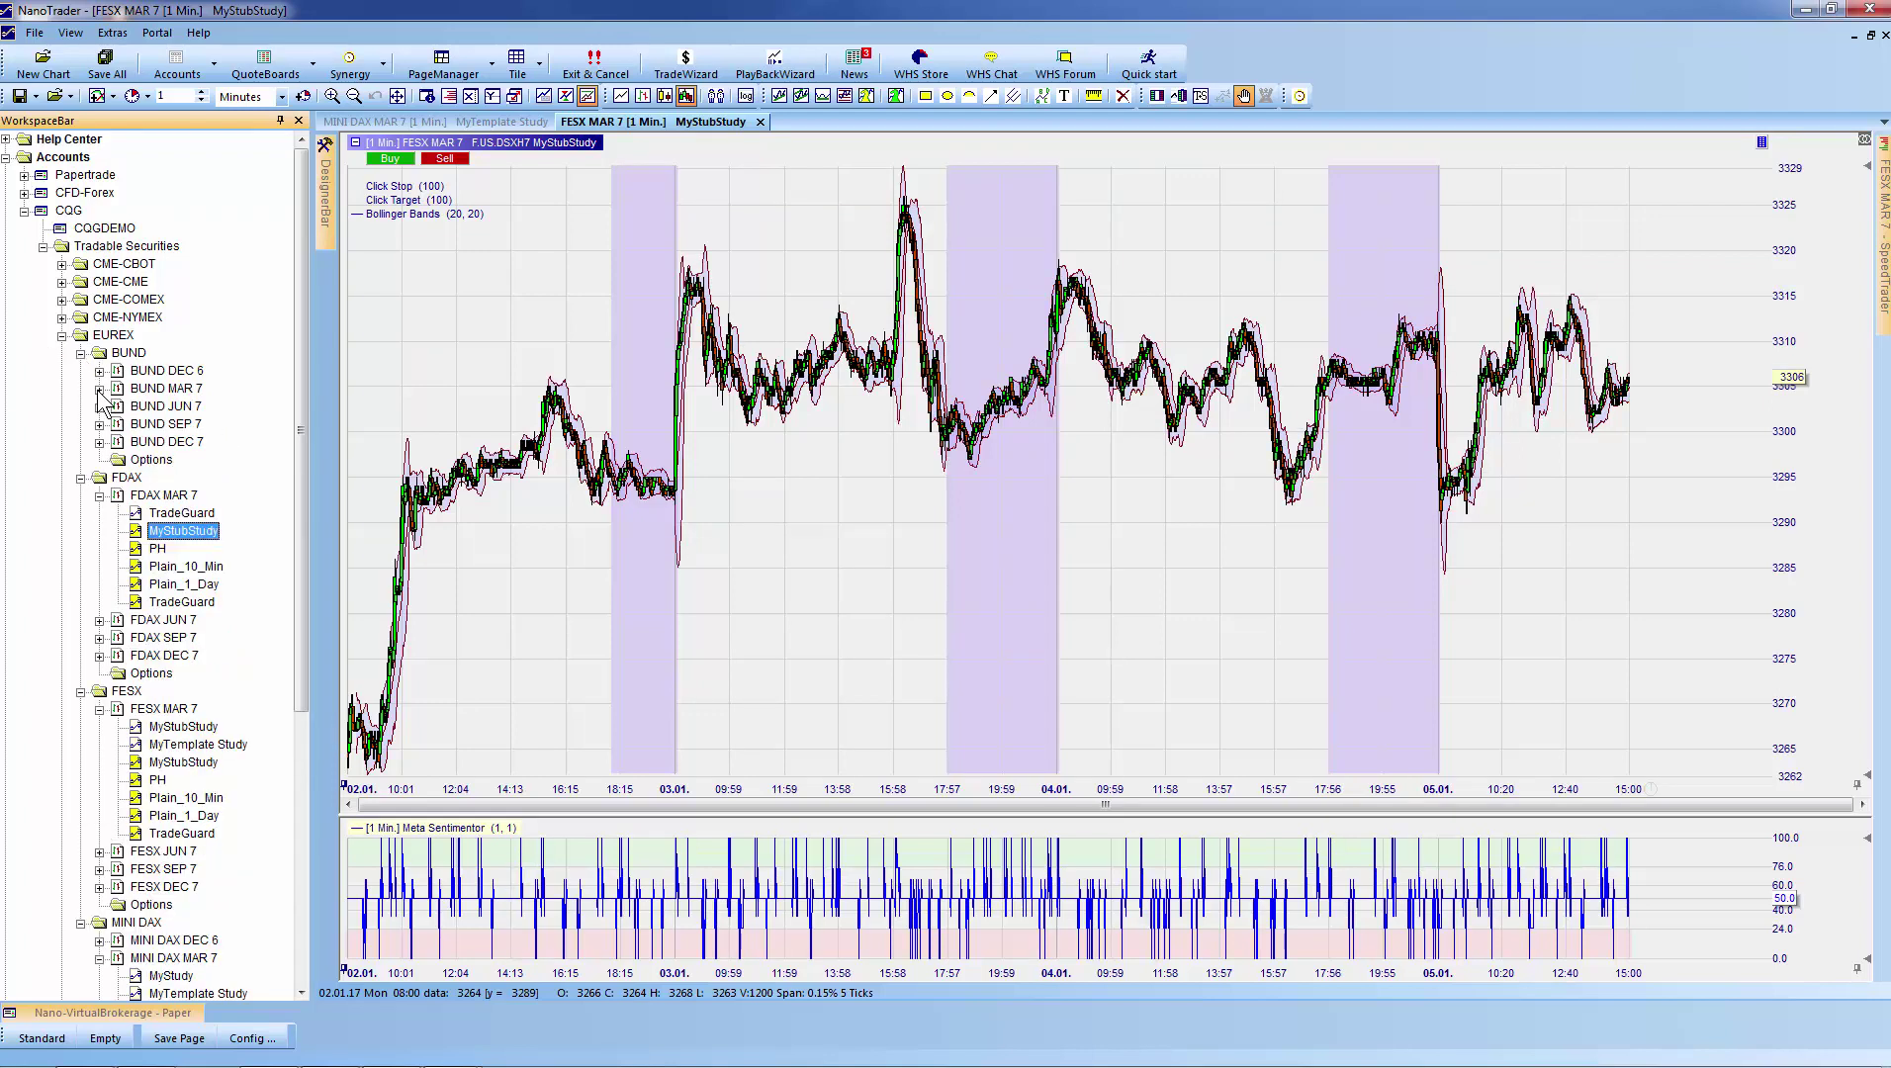
pyautogui.click(99, 390)
pyautogui.click(168, 407)
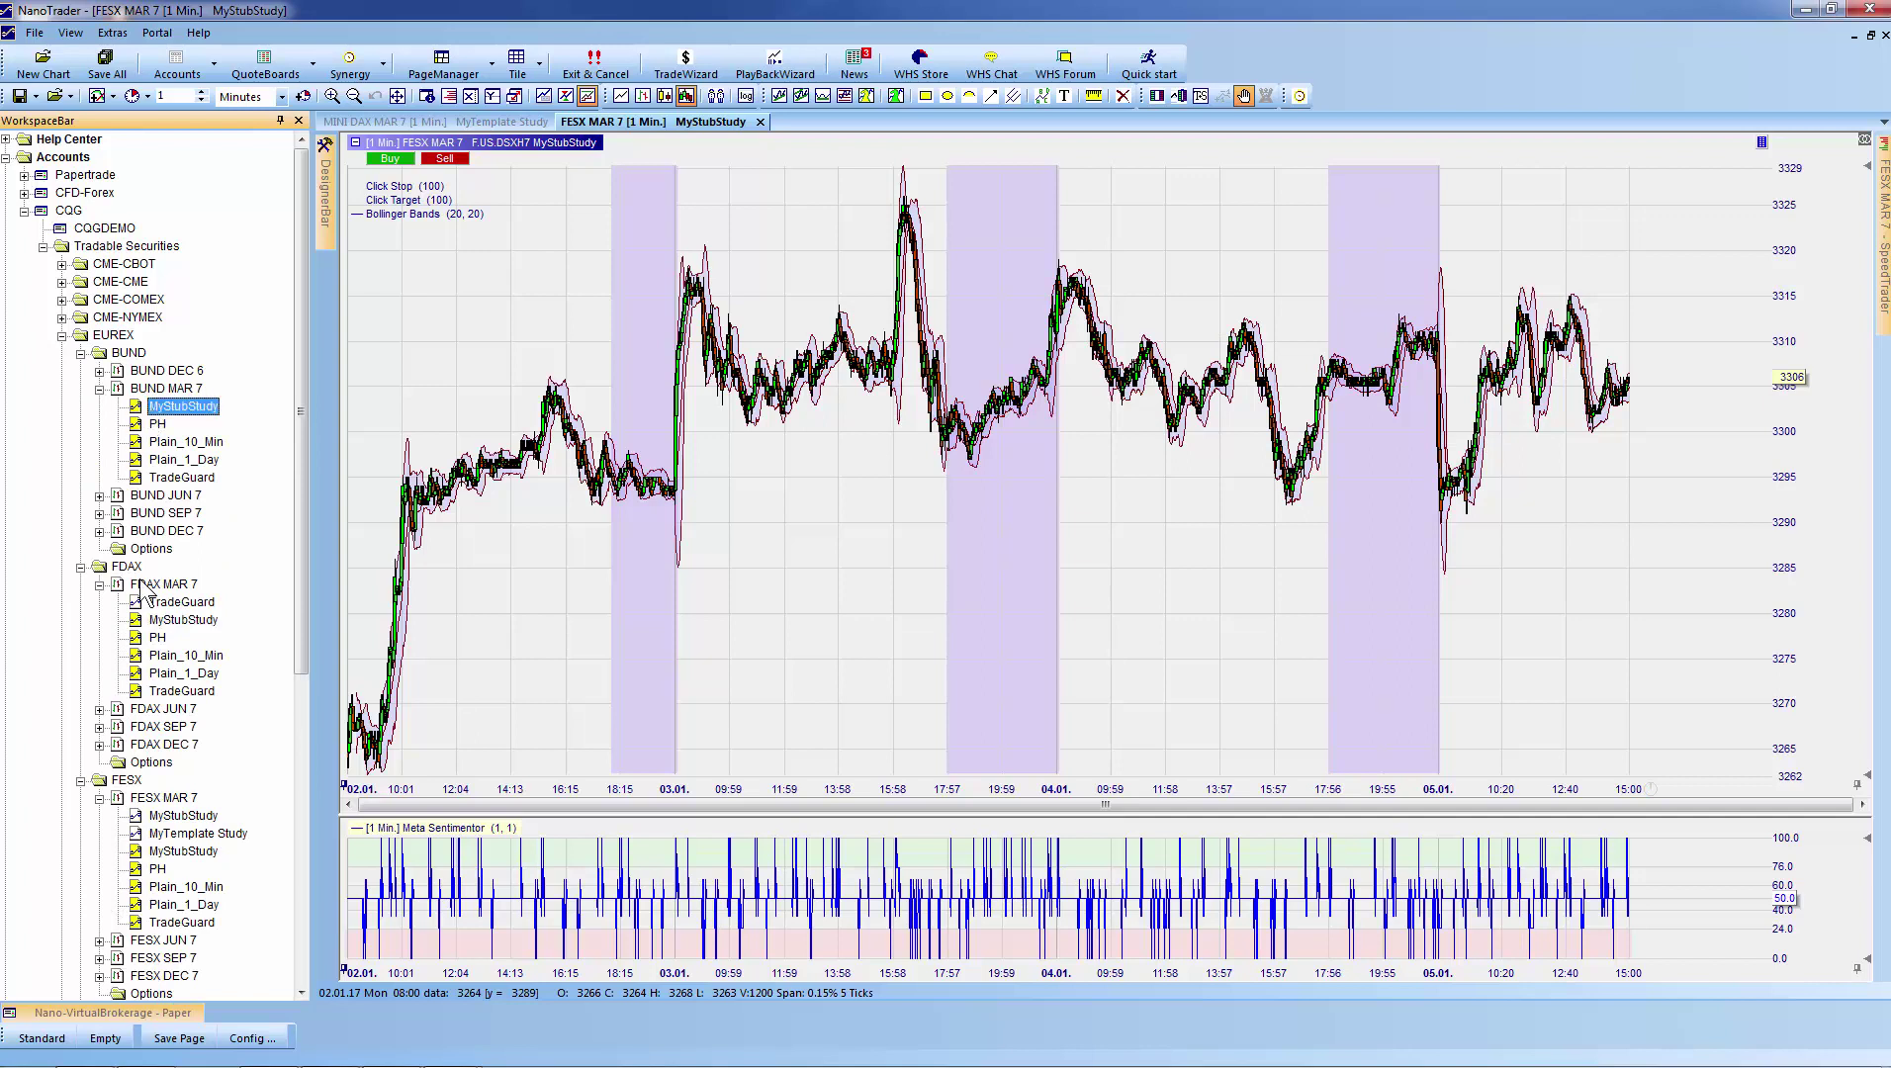